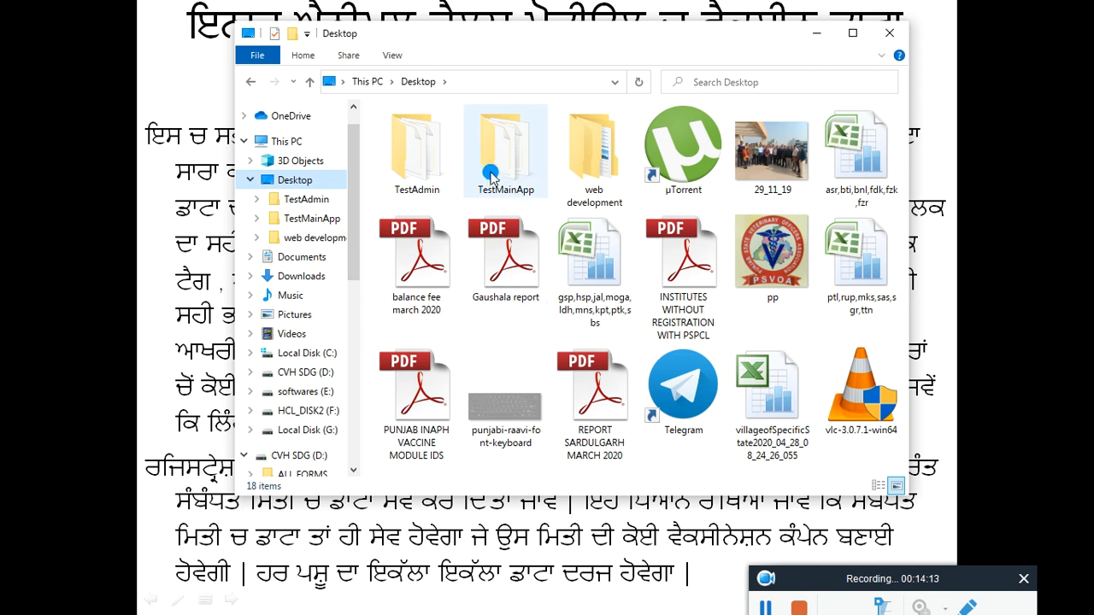
Step: Open the TestMainApp folder on the Desktop and launch the NDDBFFTPApp application
double_click(499, 161)
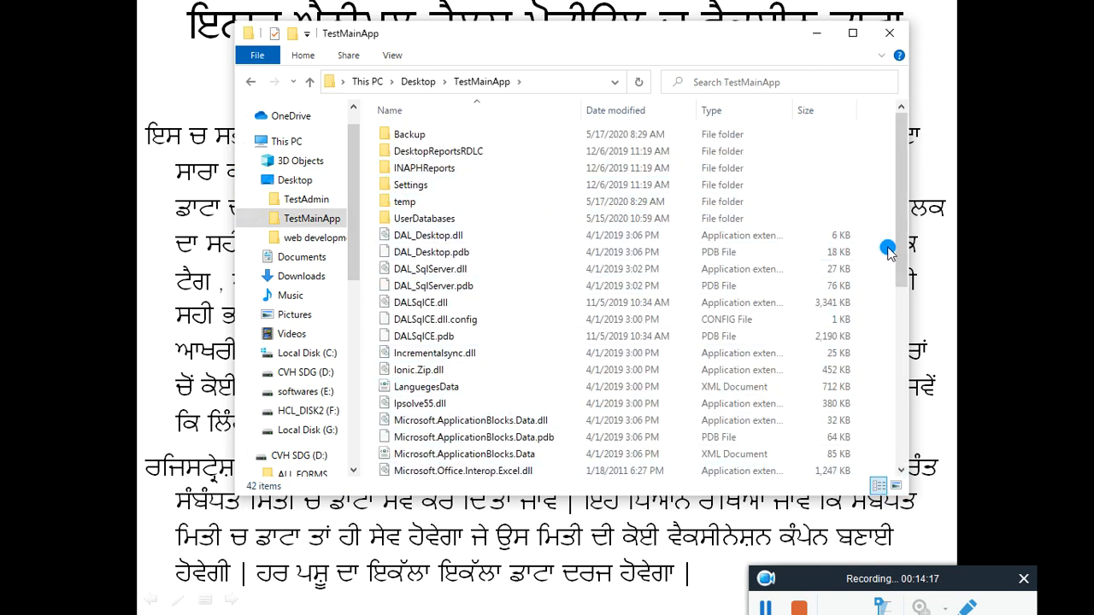
drag(899, 244, 752, 367)
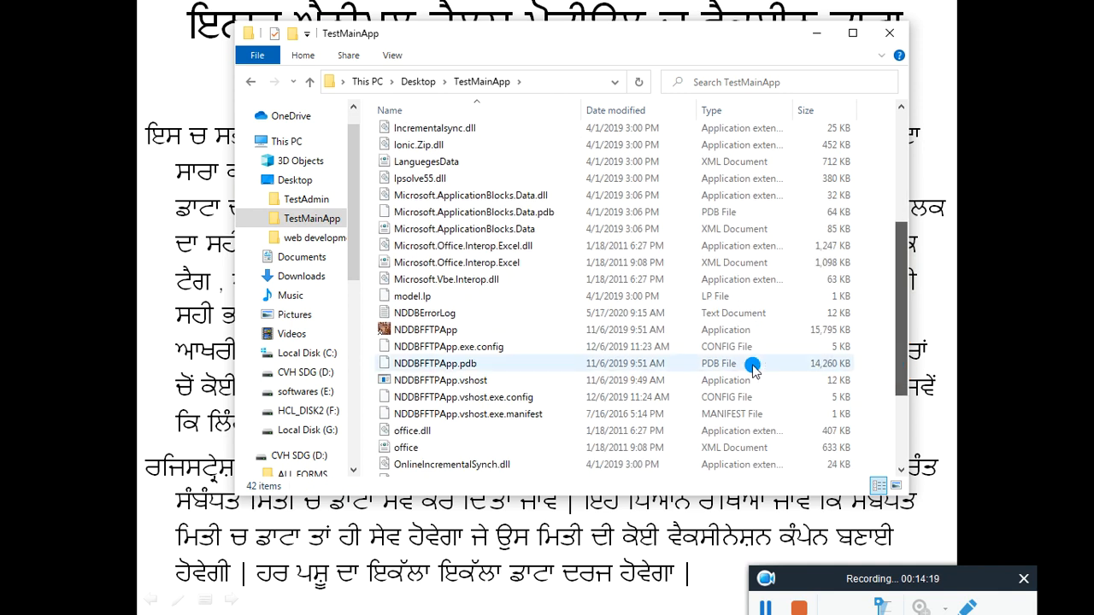
click(419, 332)
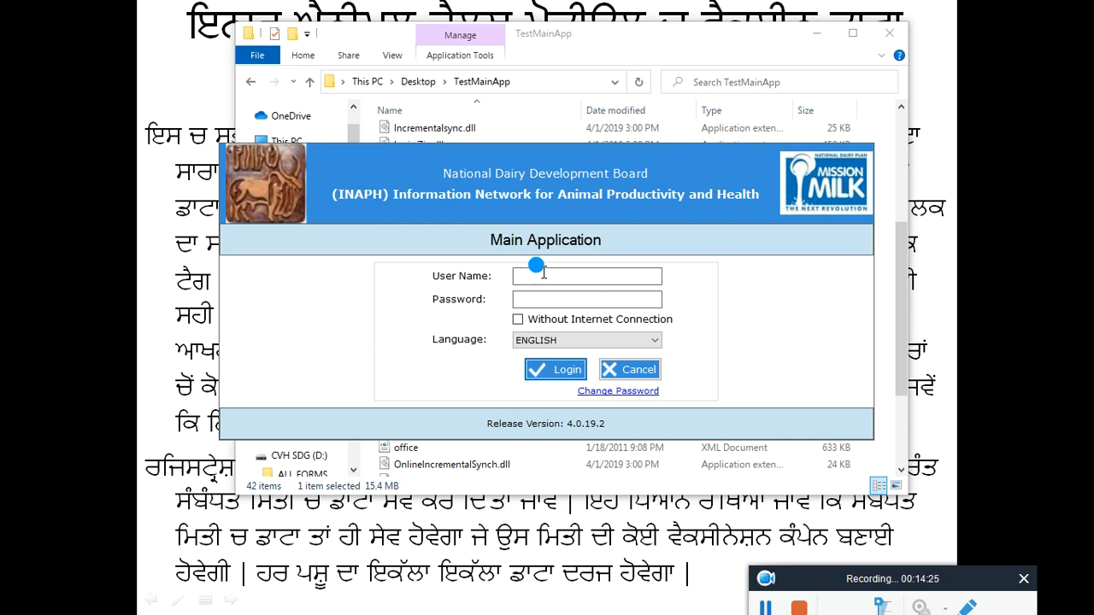
Step: Enter the account user name in the Main Application login form
key(Caps_Lock)
key(Caps_Lock)
text(as)
text(b)
text(ca)
text(s)
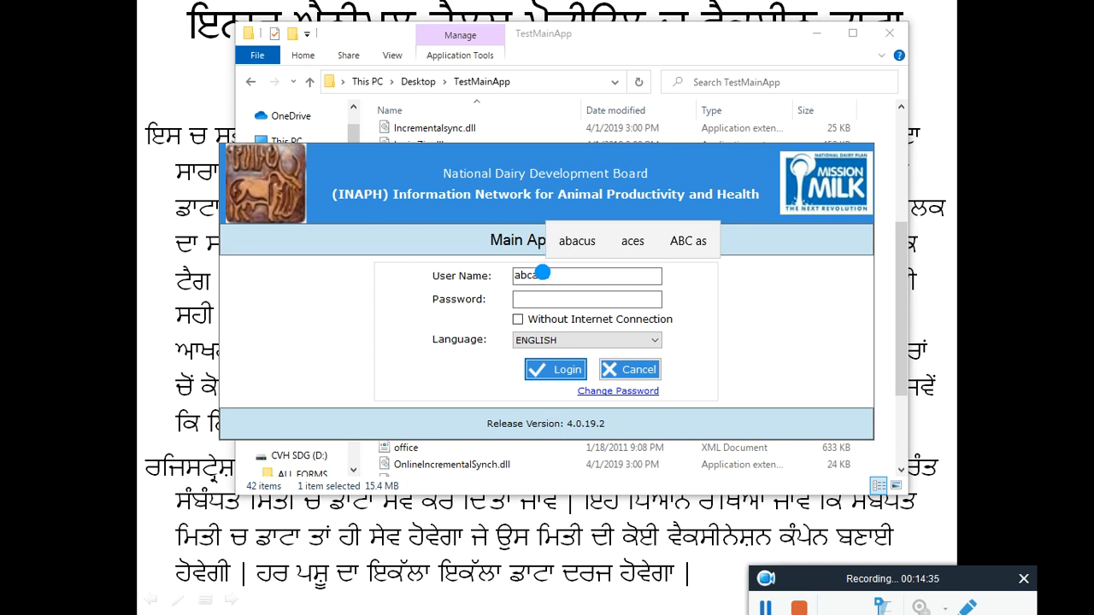
text(s)
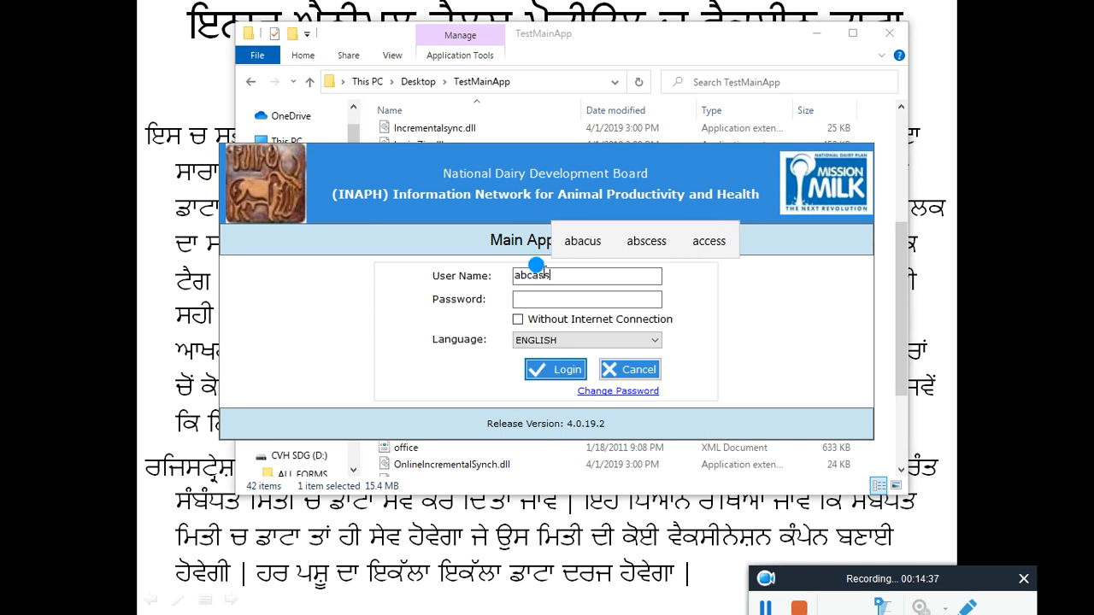
text(tvet)
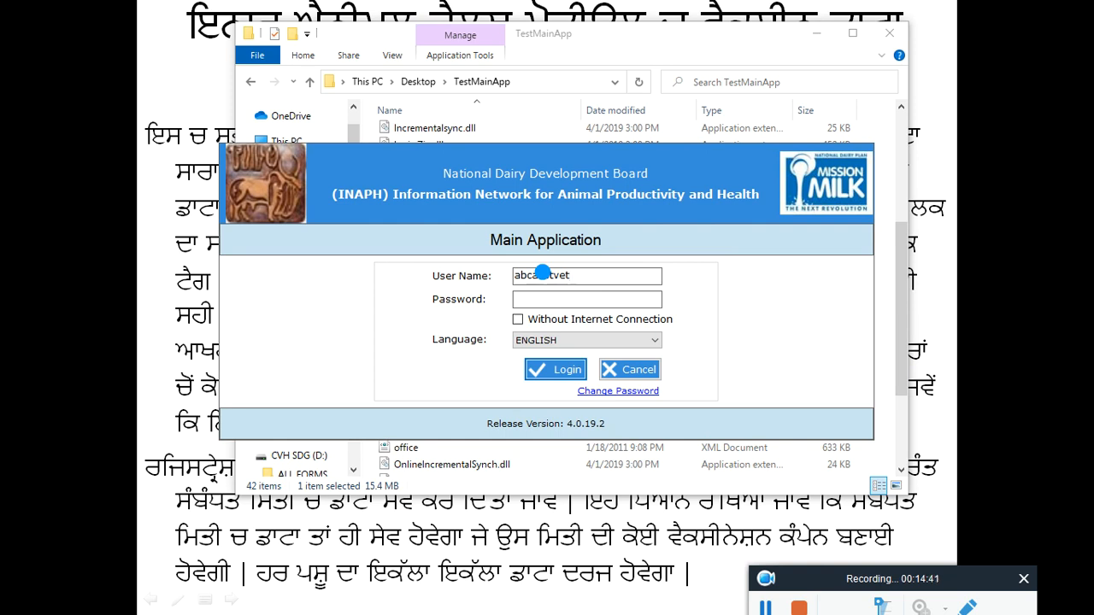
double_click(543, 273)
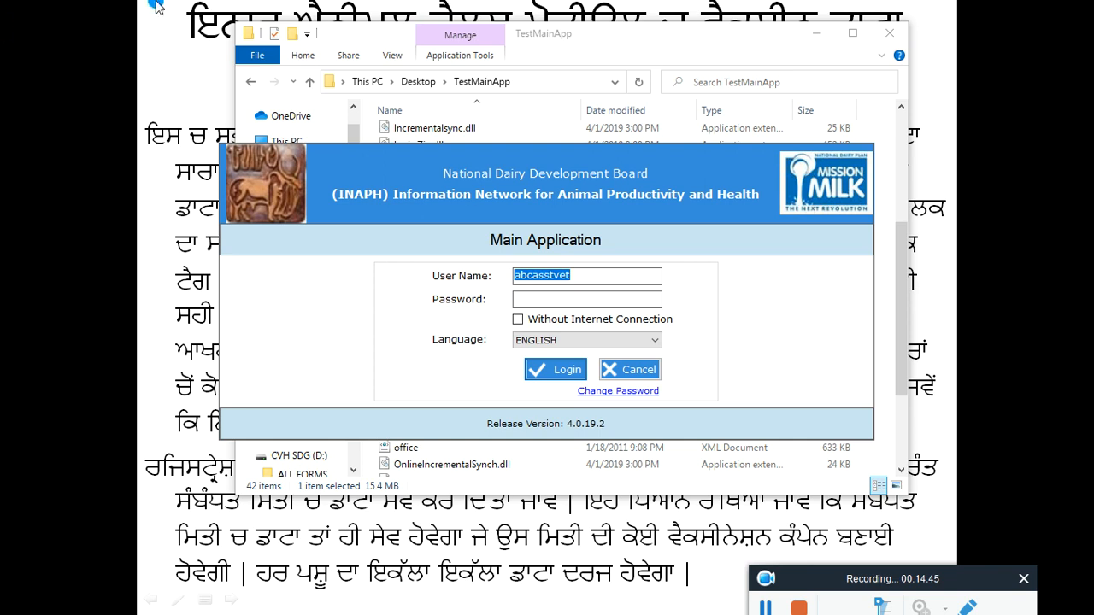
Step: Enter the account password, tick Without Internet Connection, attempt to log in and dismiss the message
click(538, 299)
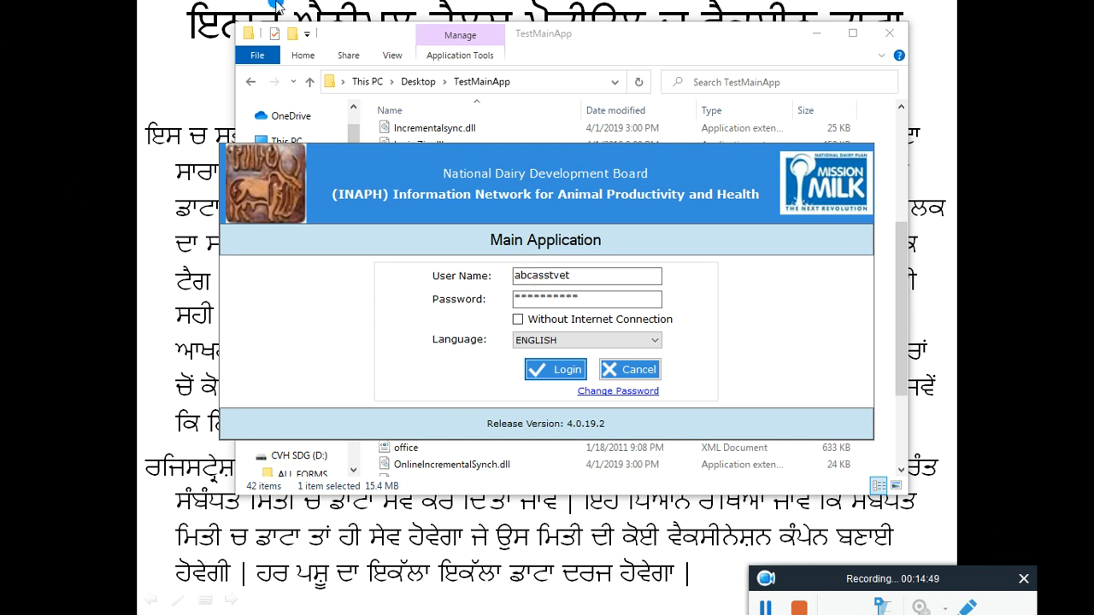
click(518, 320)
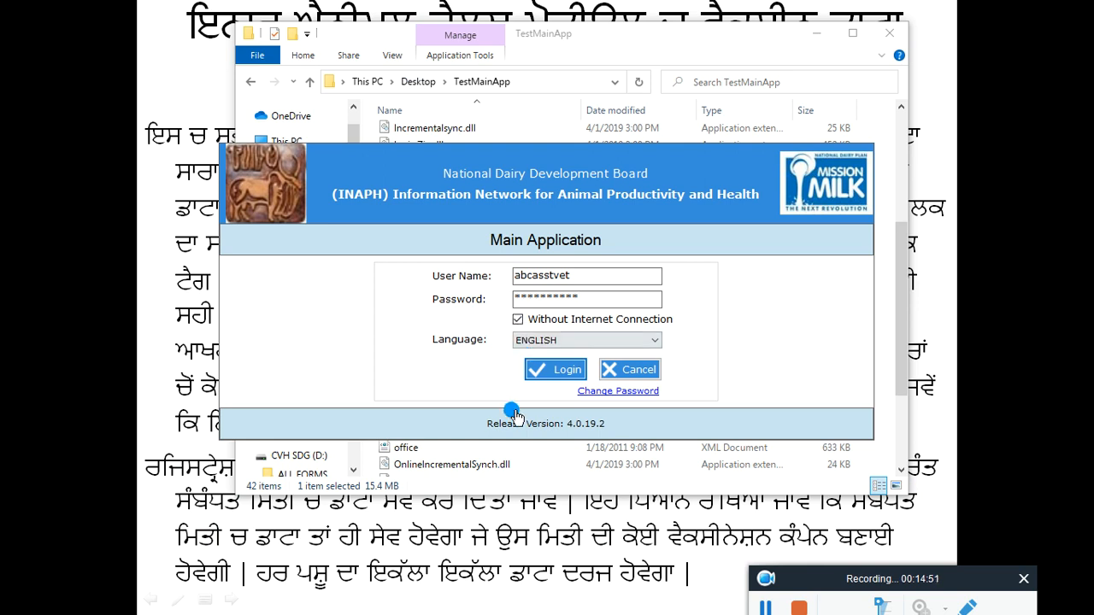
click(564, 373)
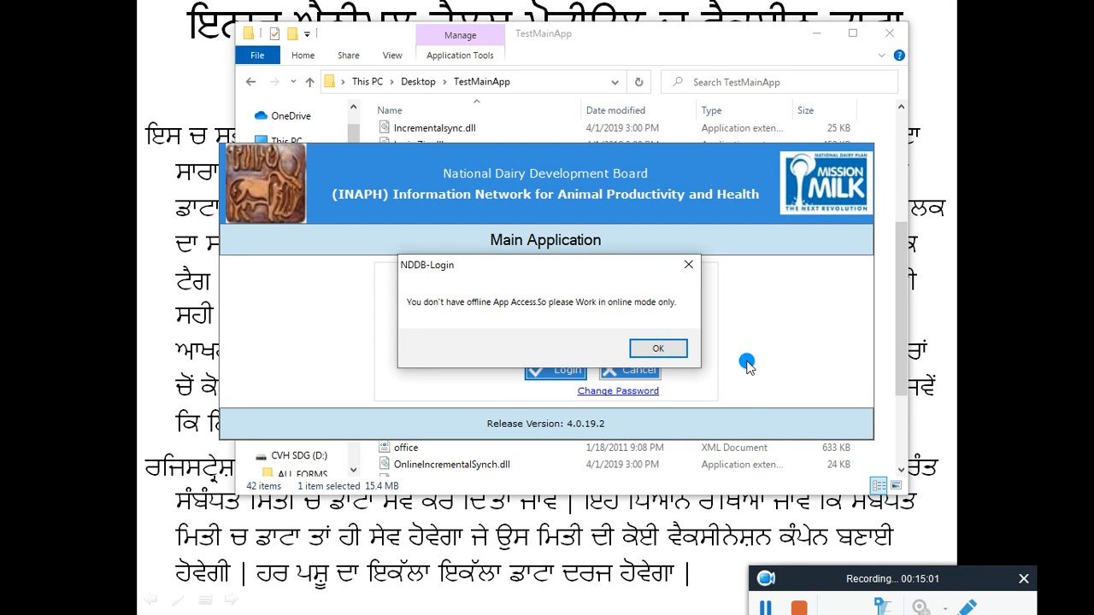
click(656, 347)
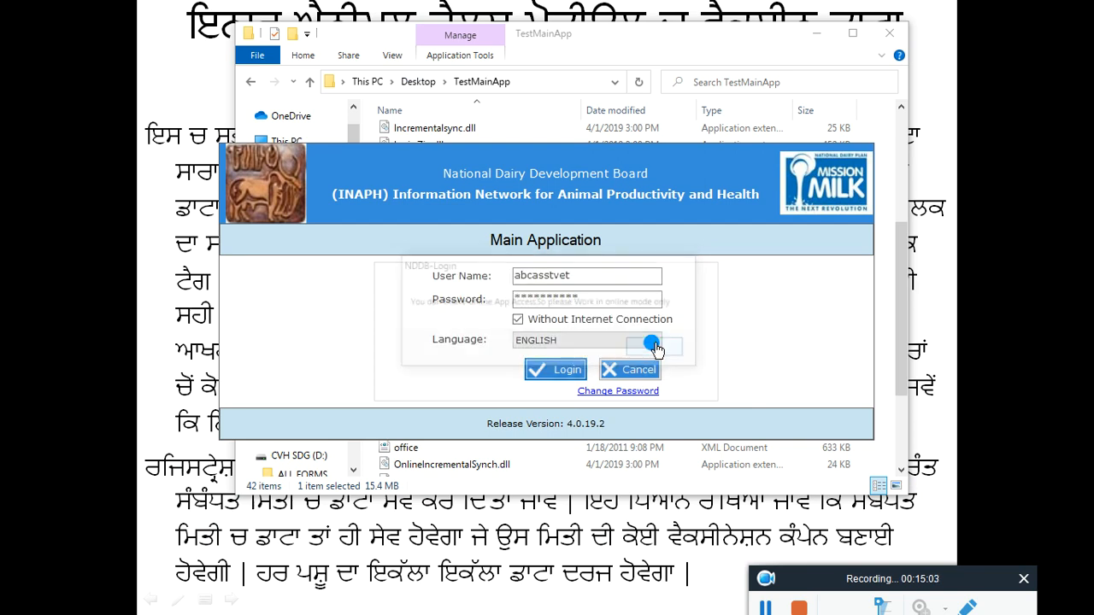
Step: Untick Without Internet Connection and append 10 to the user name
click(519, 319)
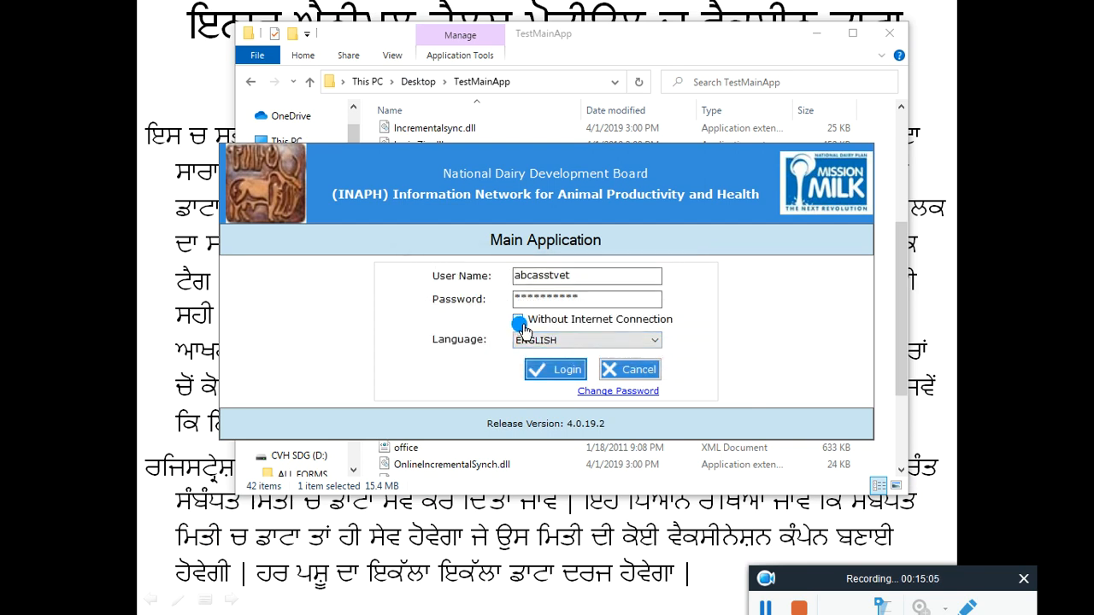
click(577, 273)
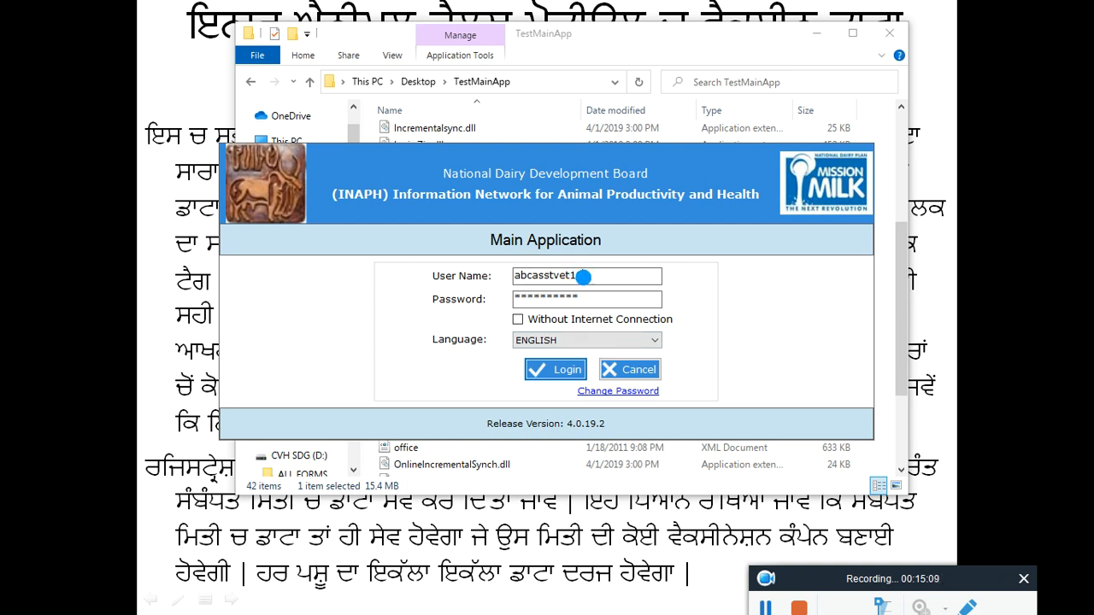
Step: Enter the account password, tick Without Internet Connection, attempt to log in and dismiss the error
click(605, 297)
click(518, 321)
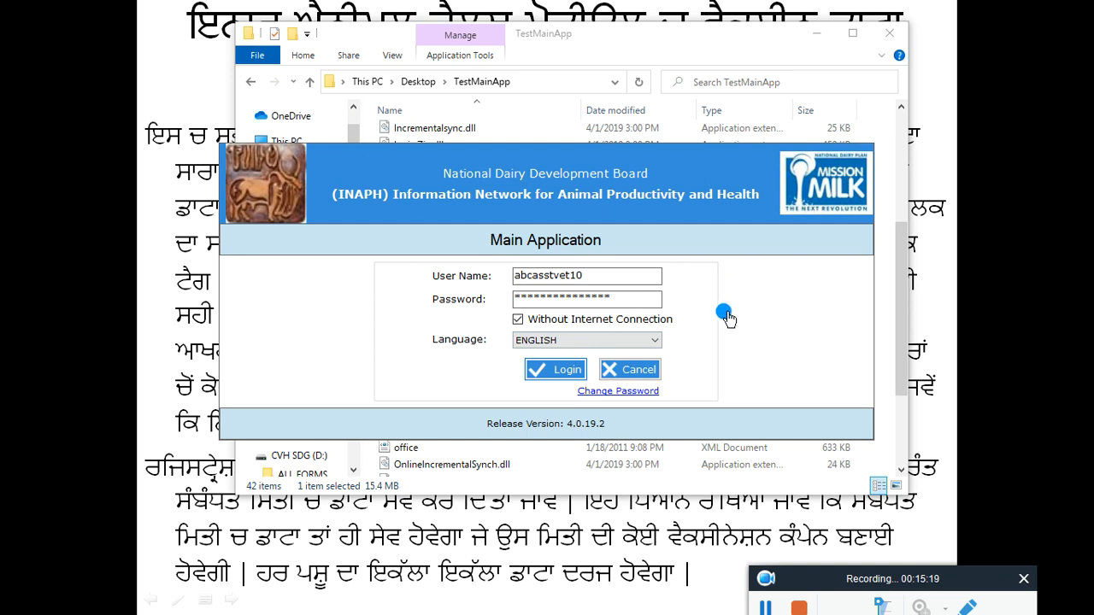
key(Return)
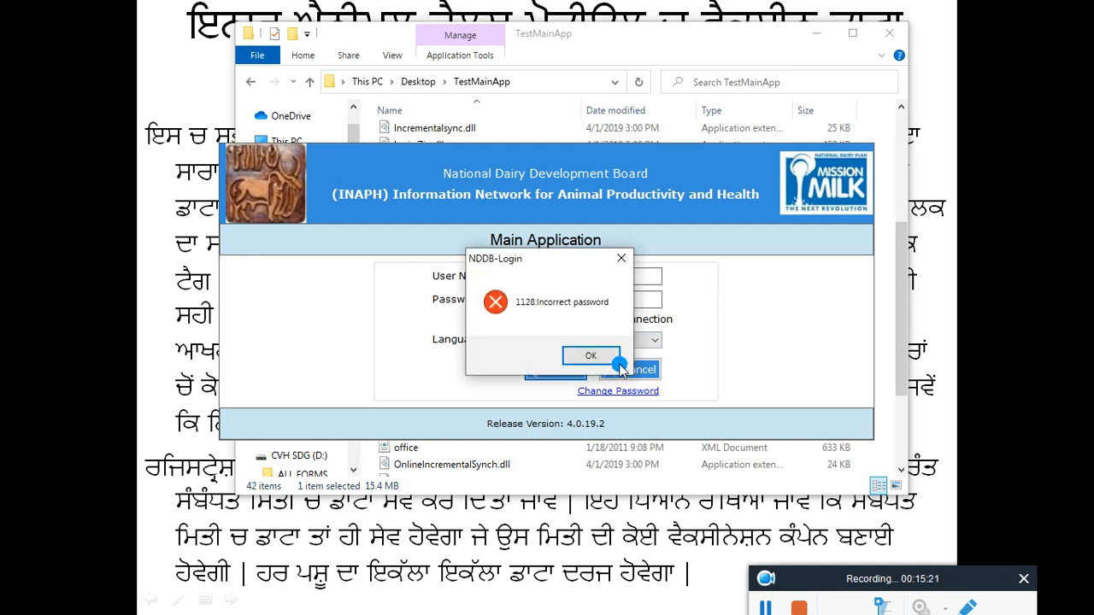
click(591, 358)
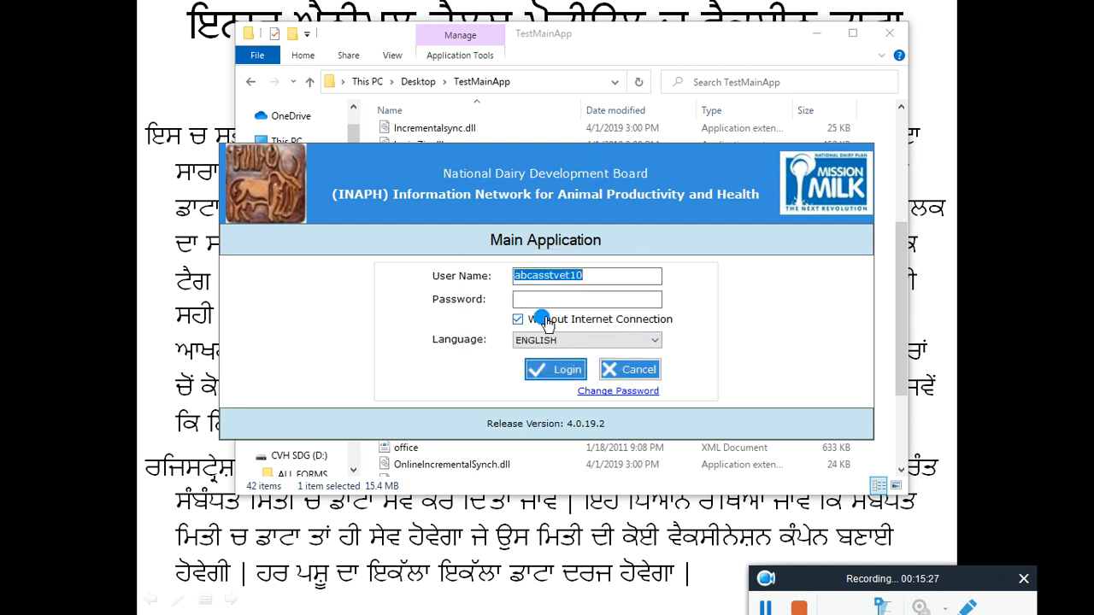
Step: Re-enter the account password and log in offline
click(573, 296)
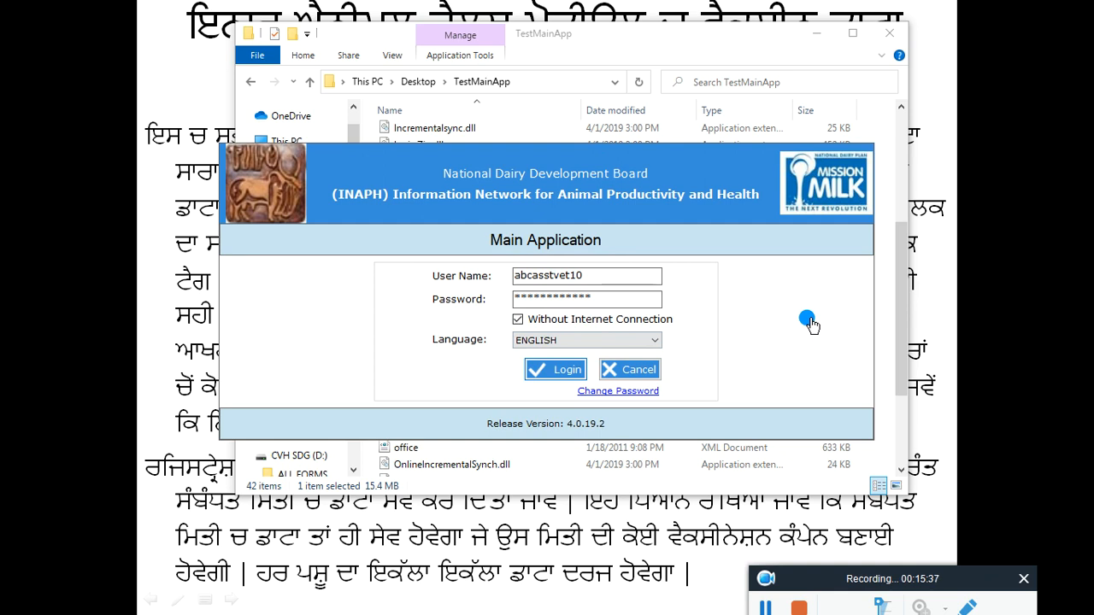
key(Return)
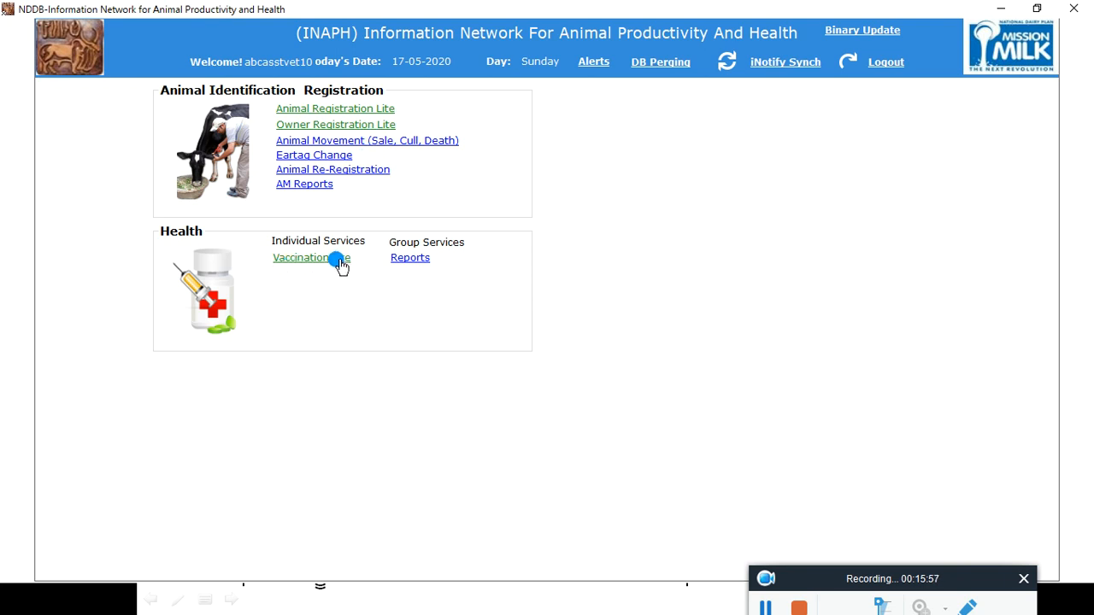
click(347, 114)
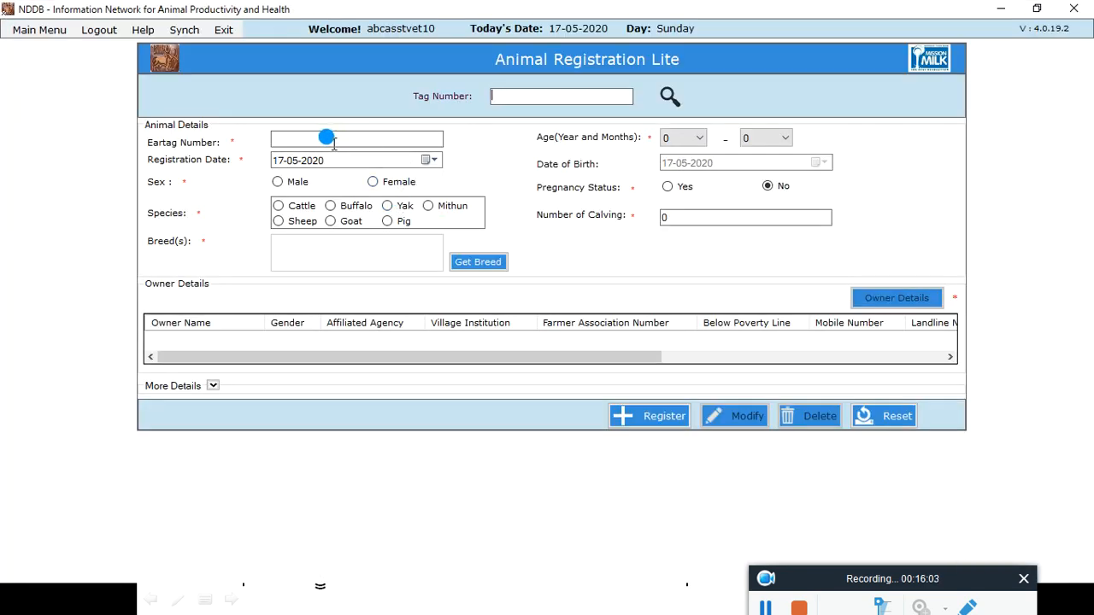
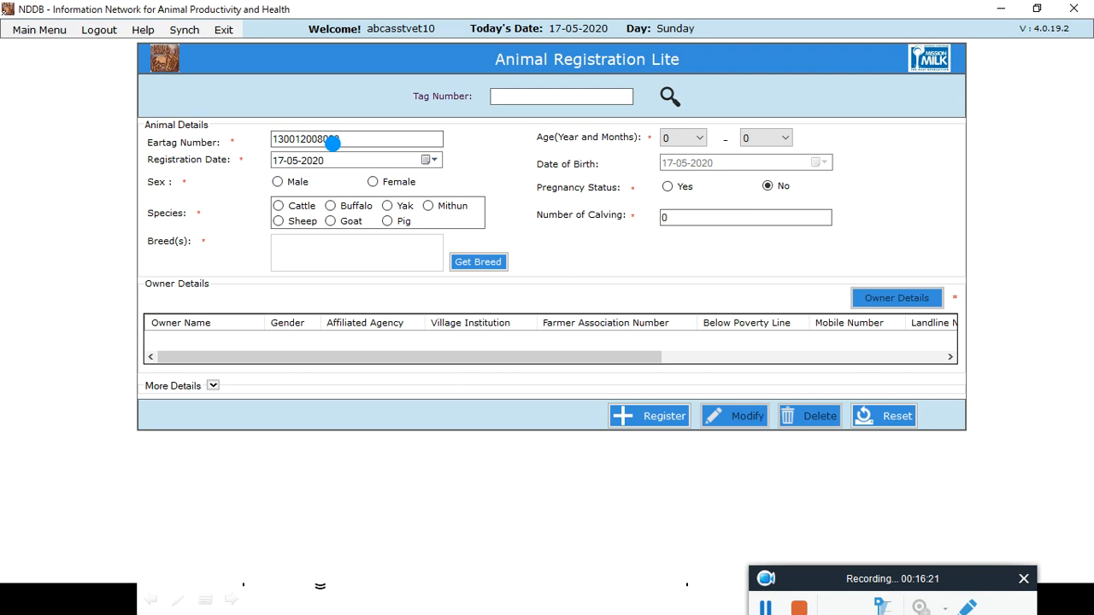
Step: Set the animal's age to 5 years and 3 months
click(699, 142)
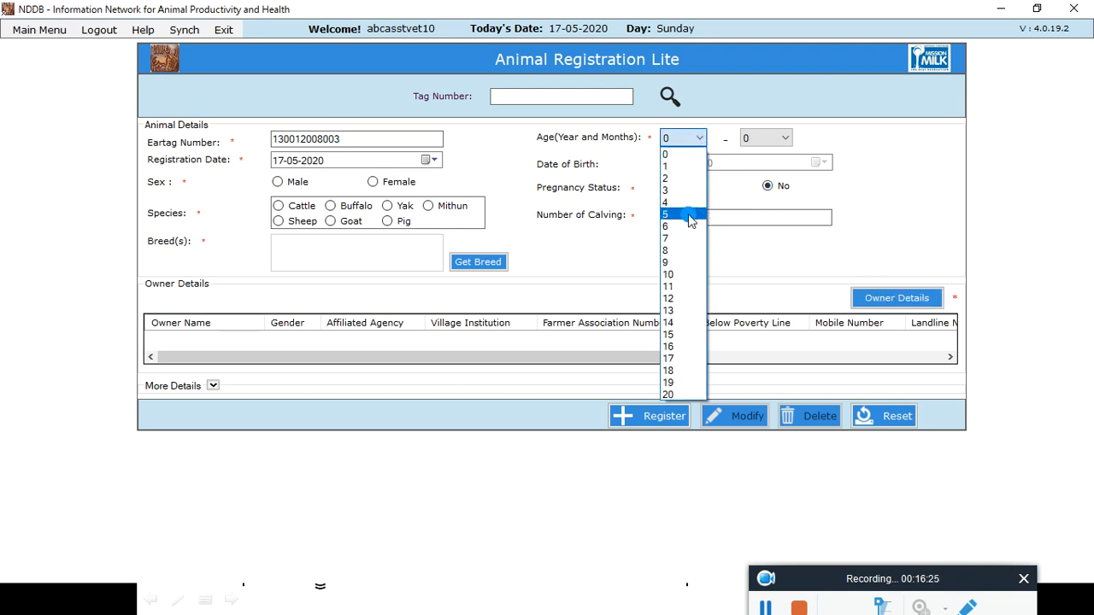
click(690, 212)
click(777, 142)
click(779, 139)
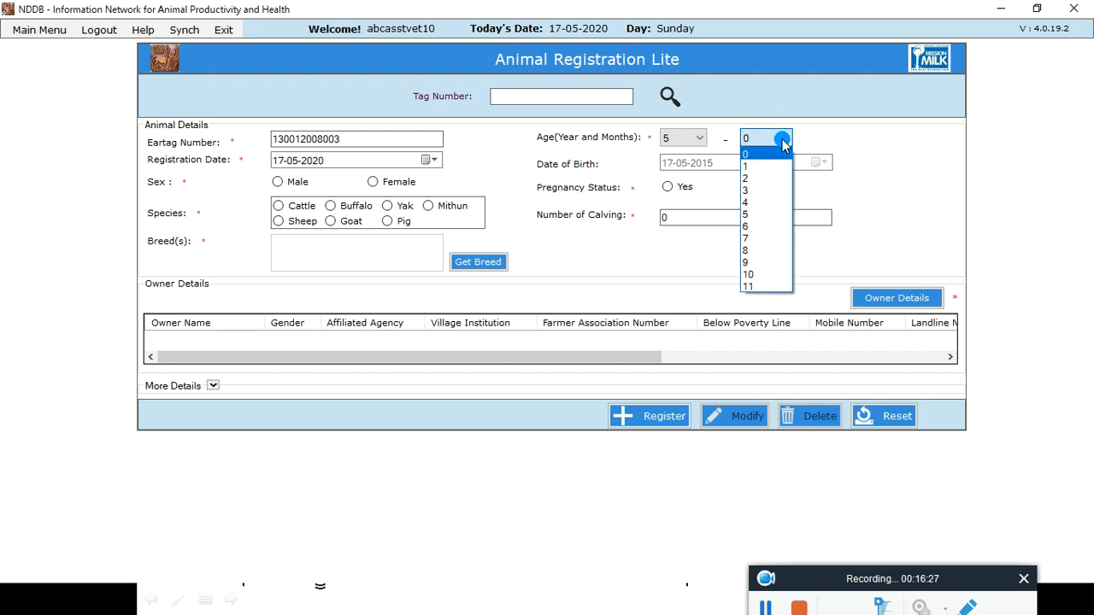
click(756, 191)
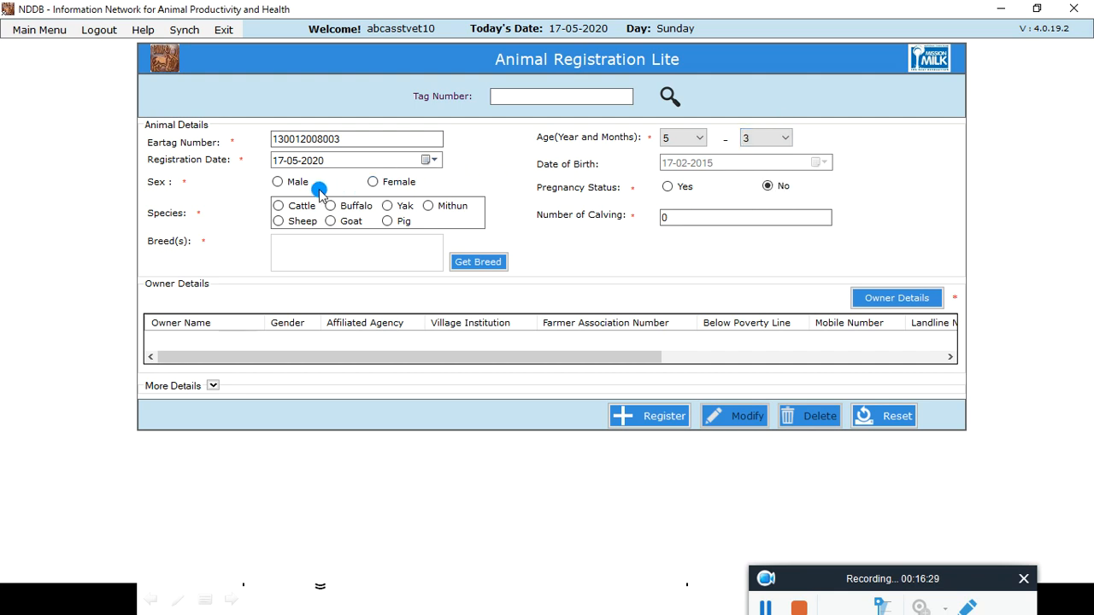
Step: Set the animal's sex to Male and species to Cattle
click(280, 185)
click(543, 210)
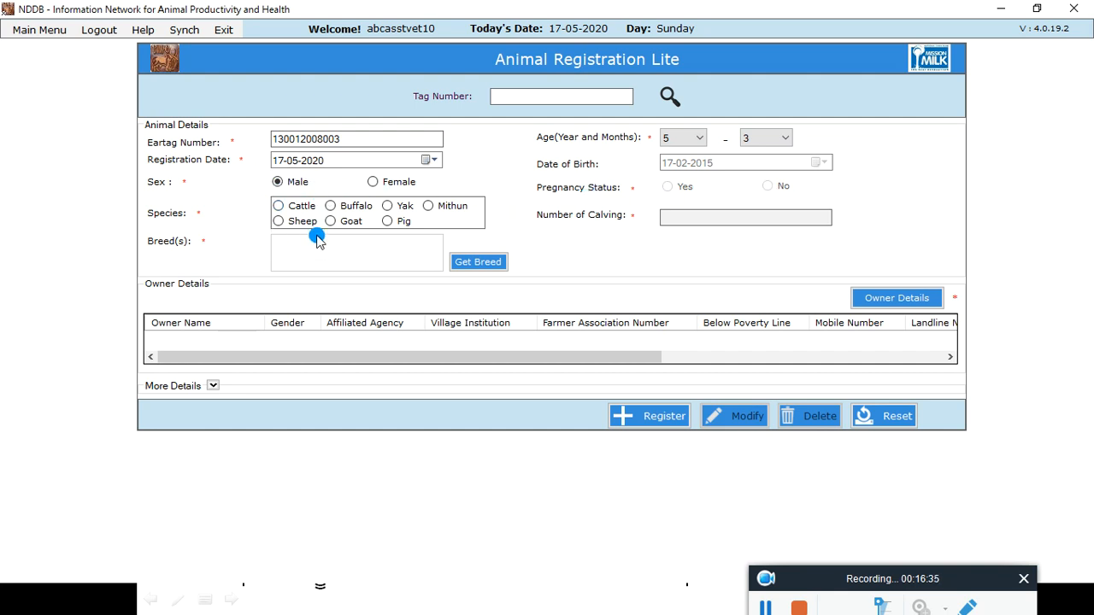
click(279, 208)
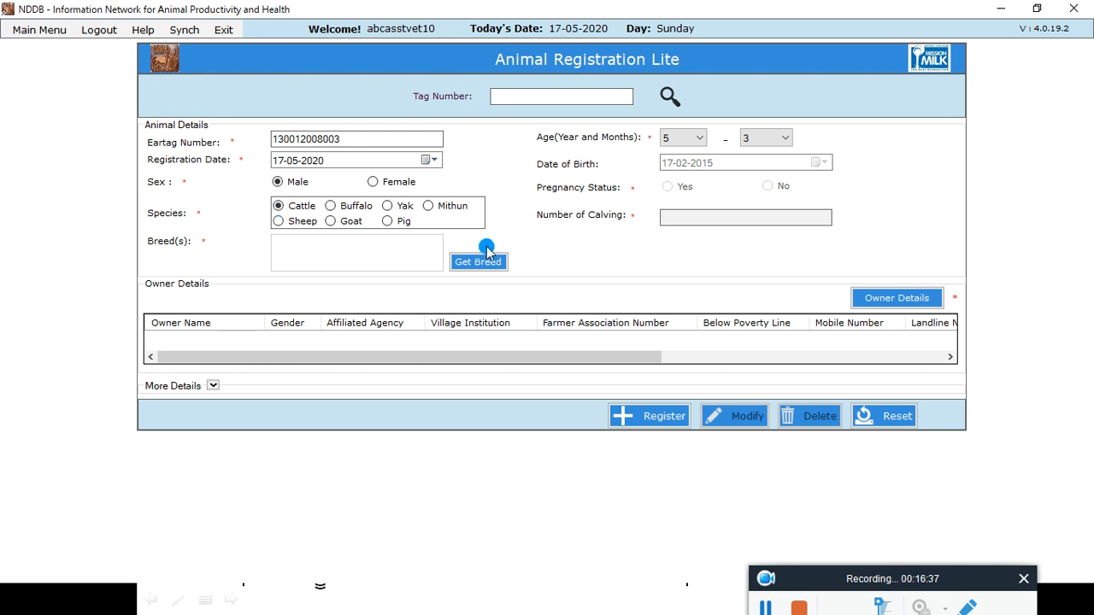
Step: Select the breeds HF and Hariana for the animal
click(477, 262)
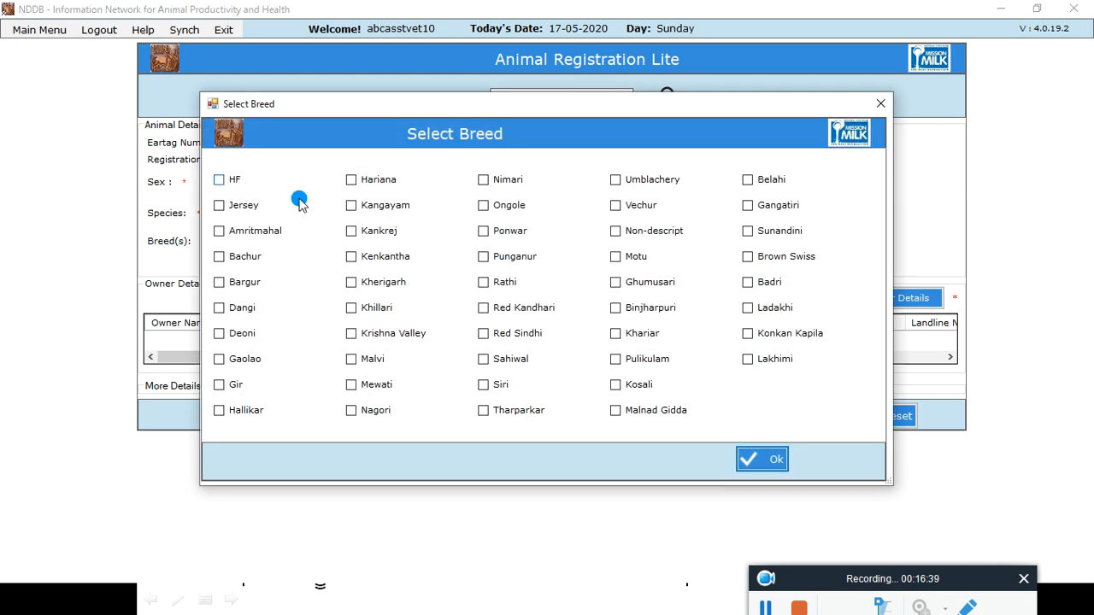
click(219, 182)
click(349, 179)
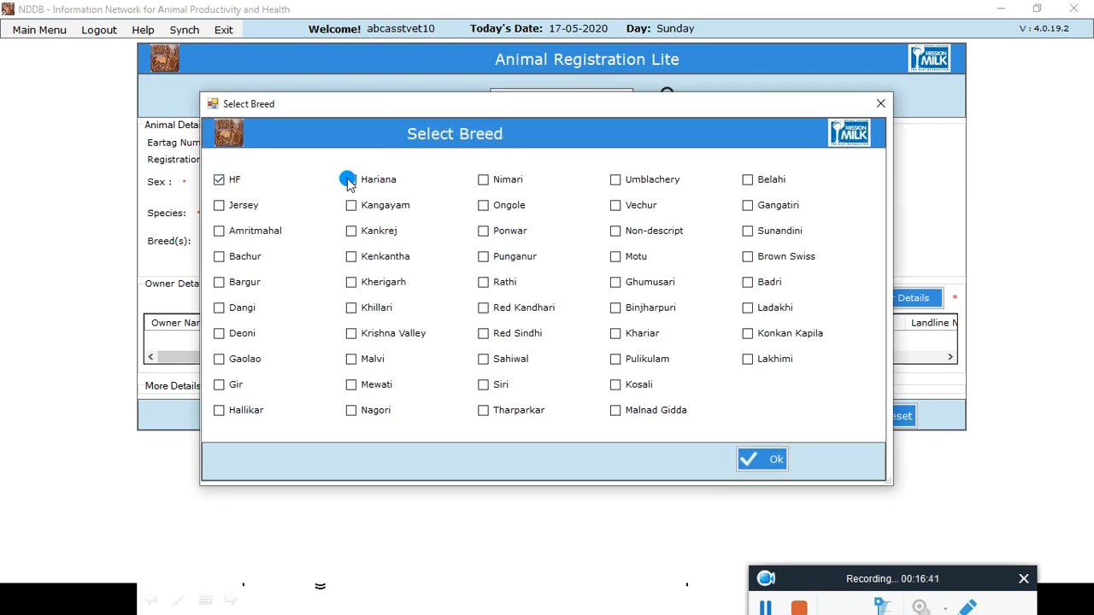
click(761, 461)
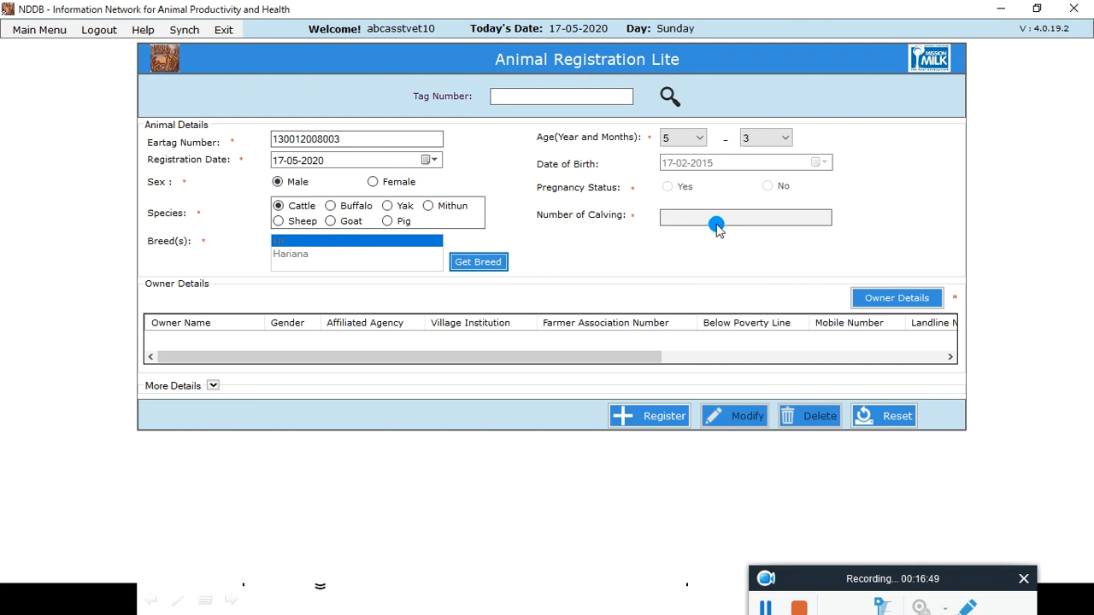
Step: Open owner details, choose village Ajarpura and search owners by name
click(883, 298)
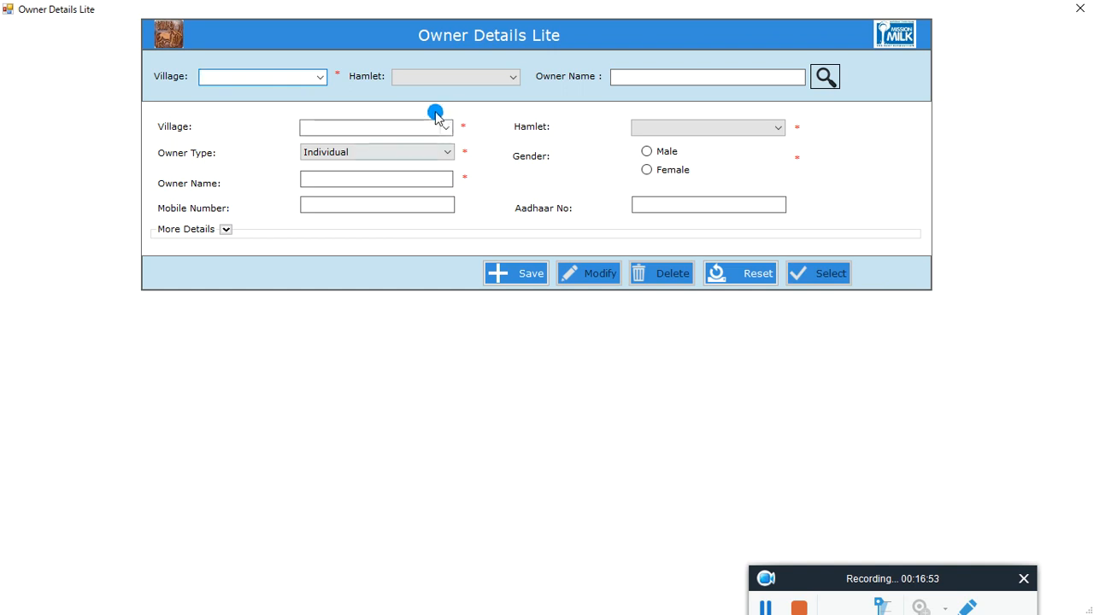
click(320, 77)
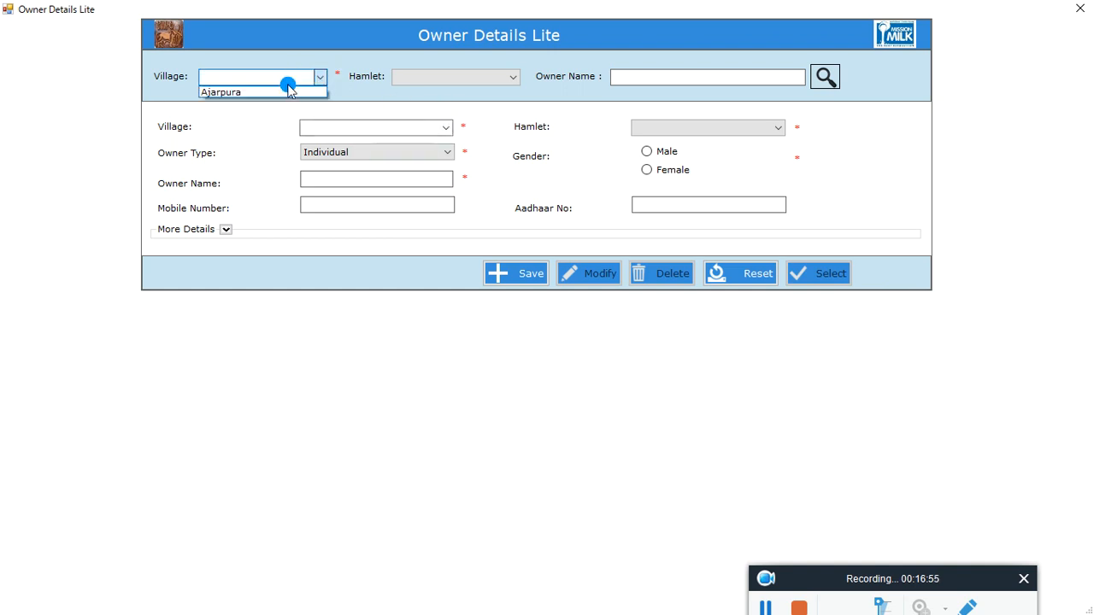
click(257, 89)
click(651, 75)
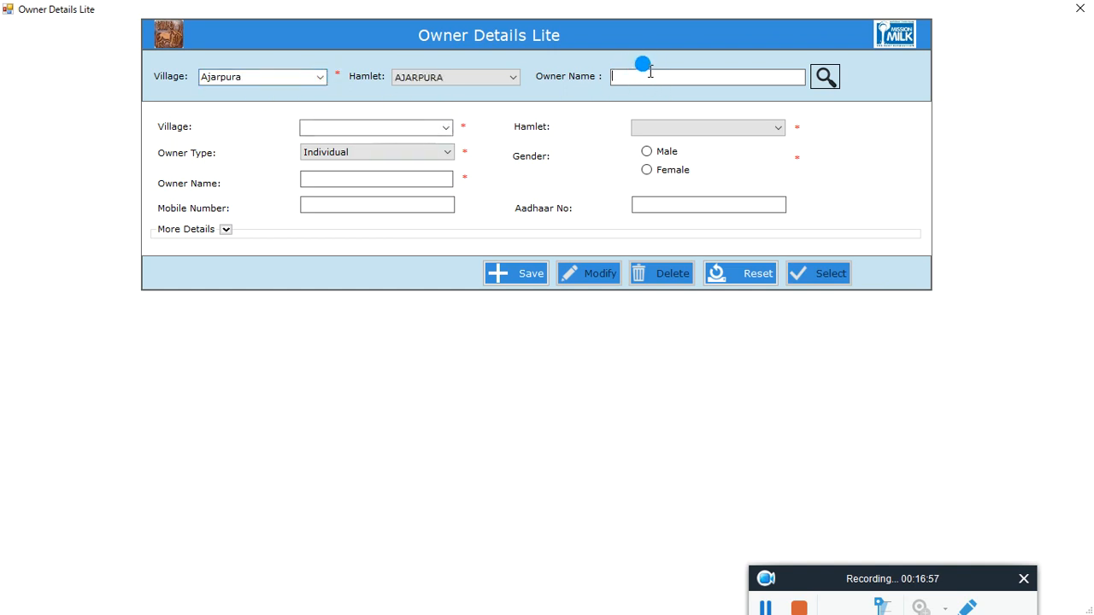
text(ram)
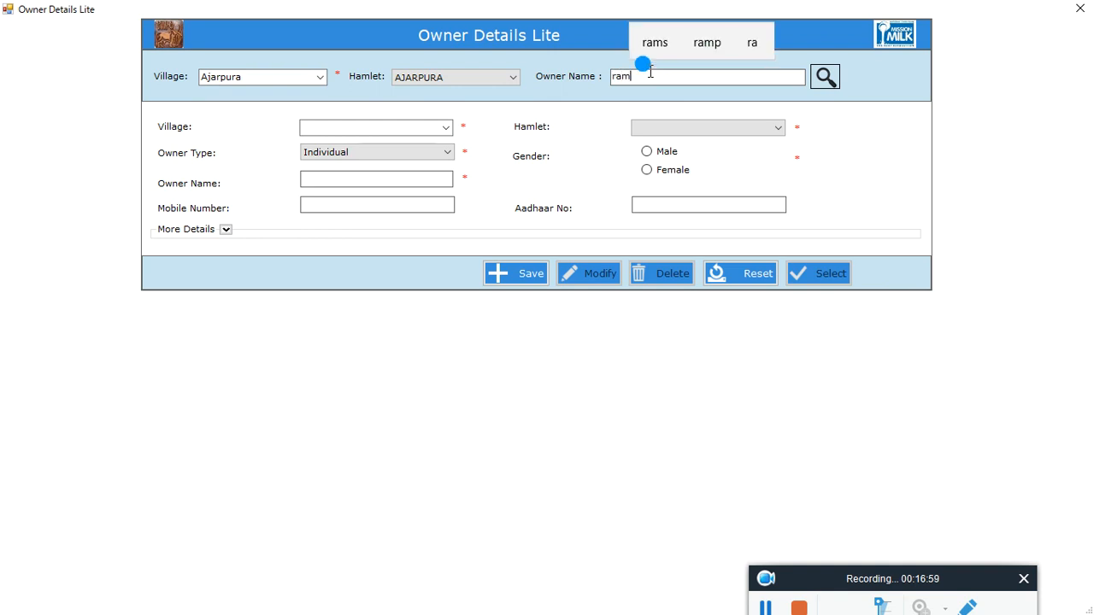
click(825, 76)
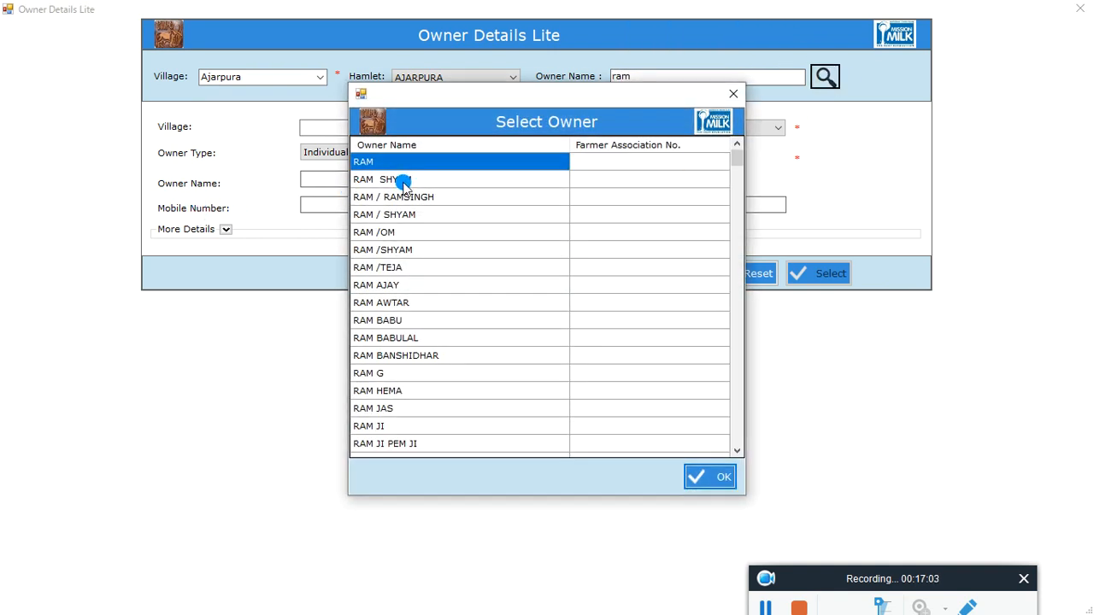
Step: Pick the matching owner from the search results and attach them to the registration
click(402, 181)
click(721, 480)
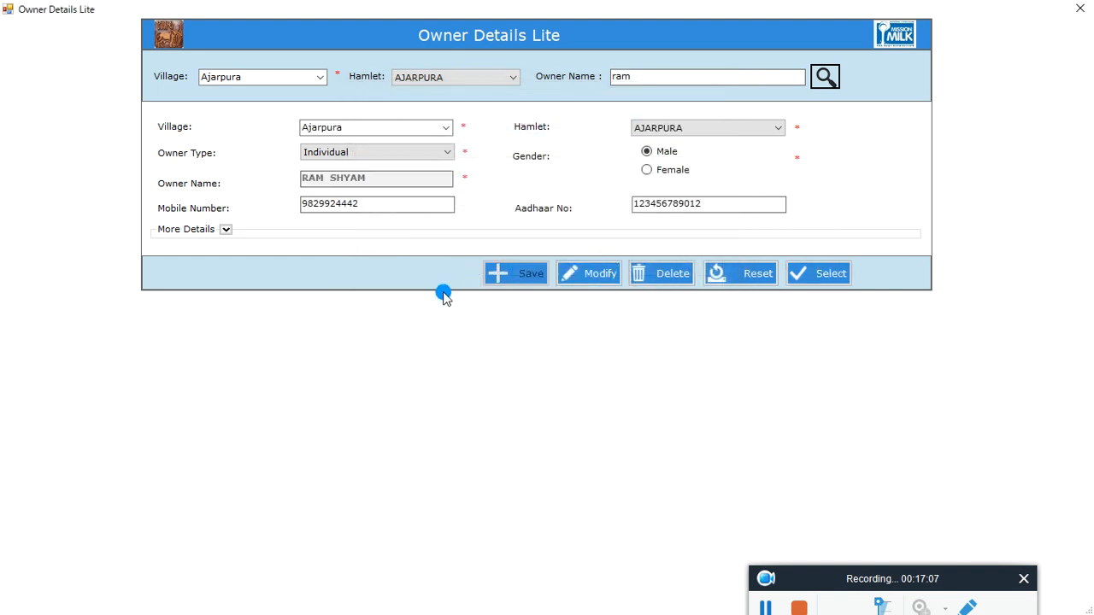
click(604, 277)
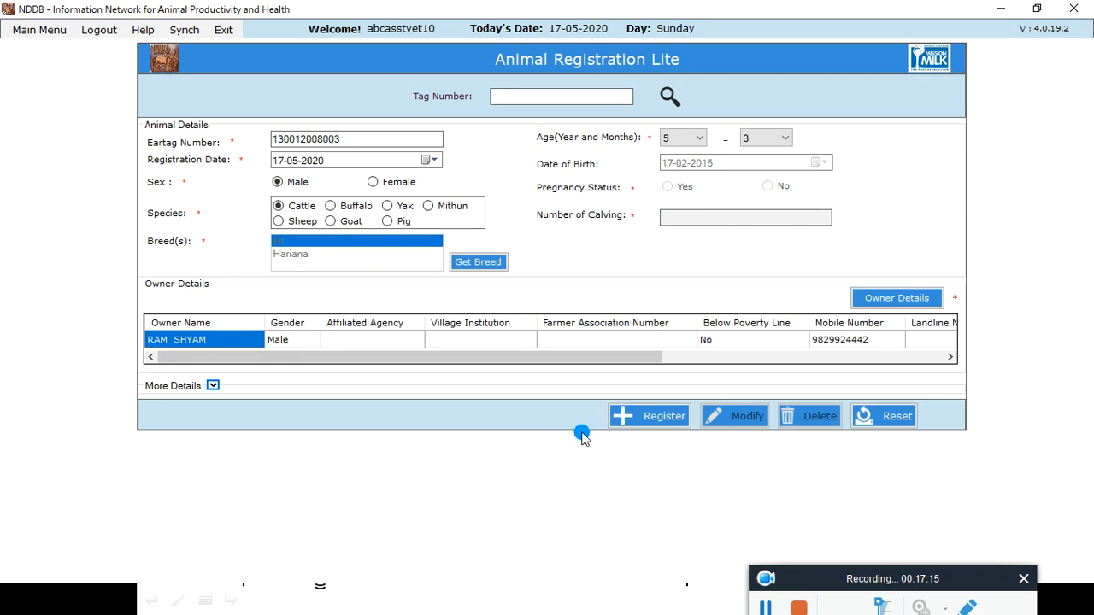
Step: Register the animal and confirm saving the transaction
click(663, 419)
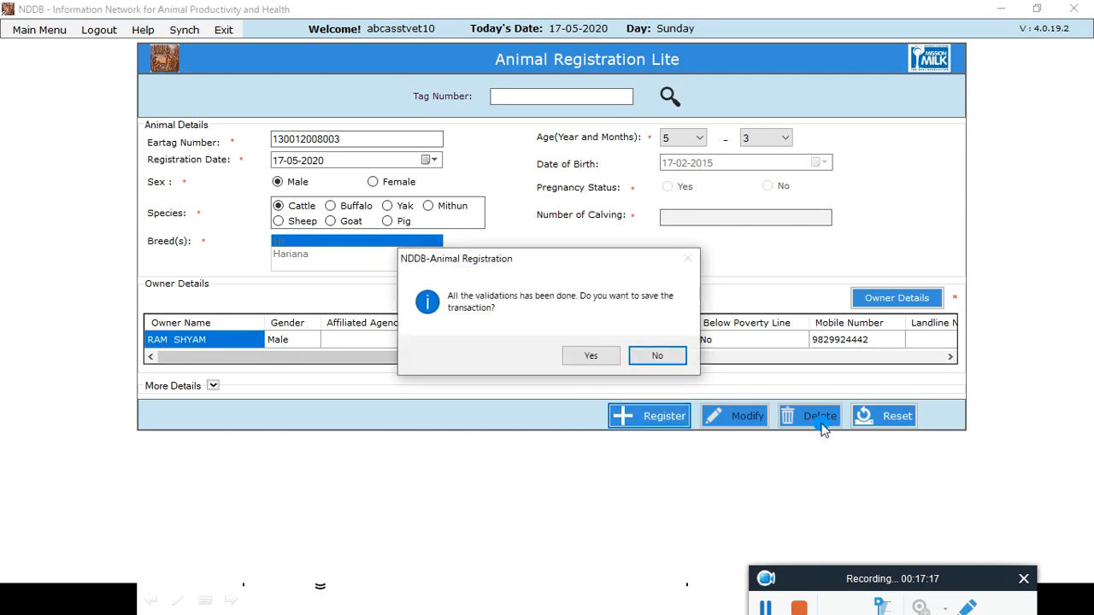
click(586, 357)
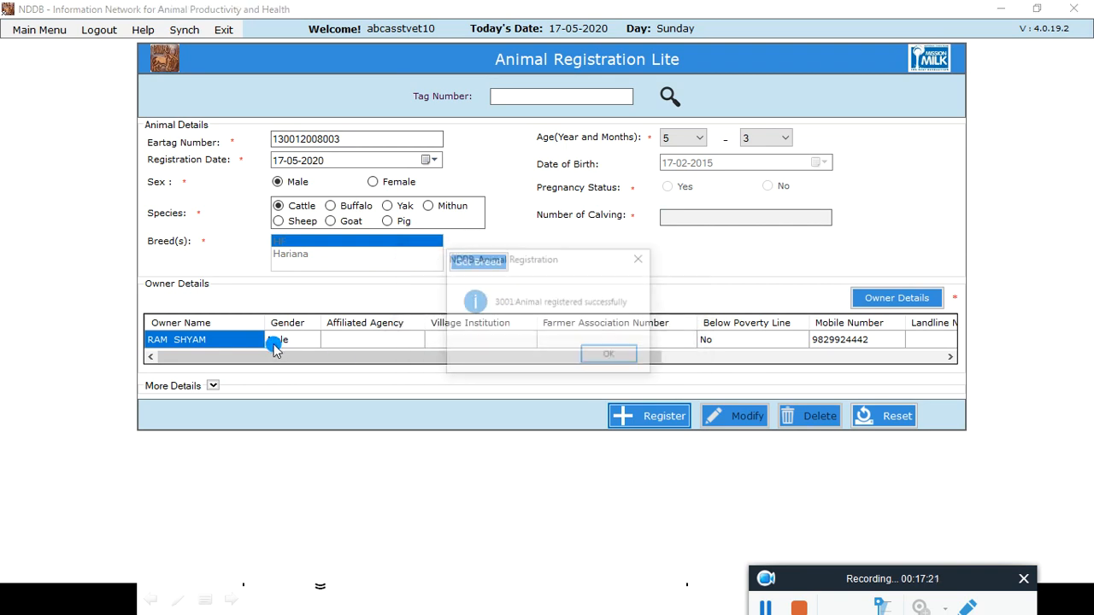
click(620, 357)
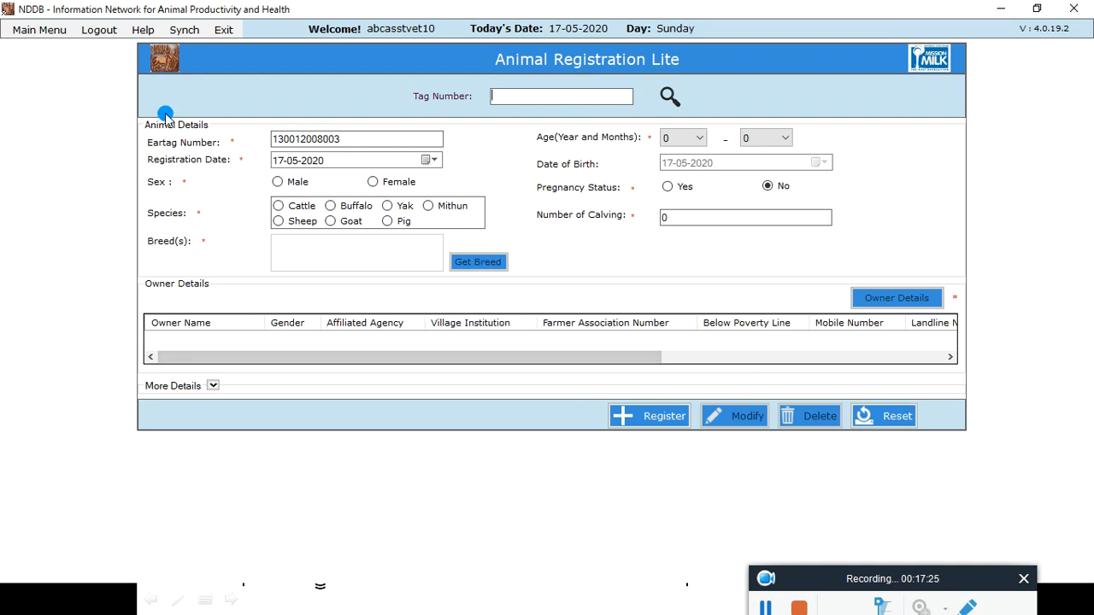
click(49, 34)
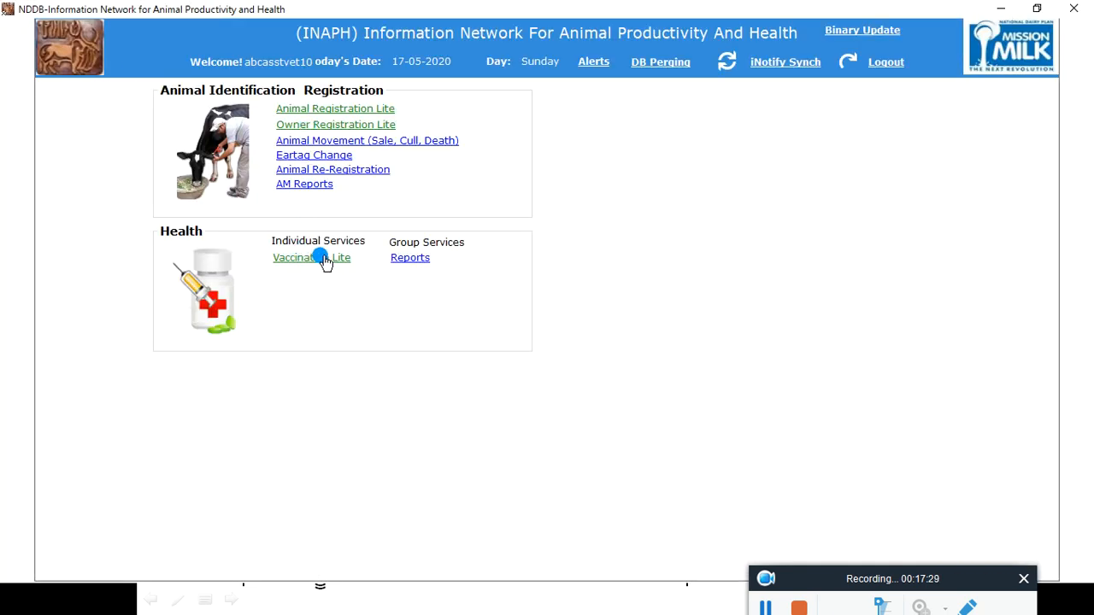
click(324, 258)
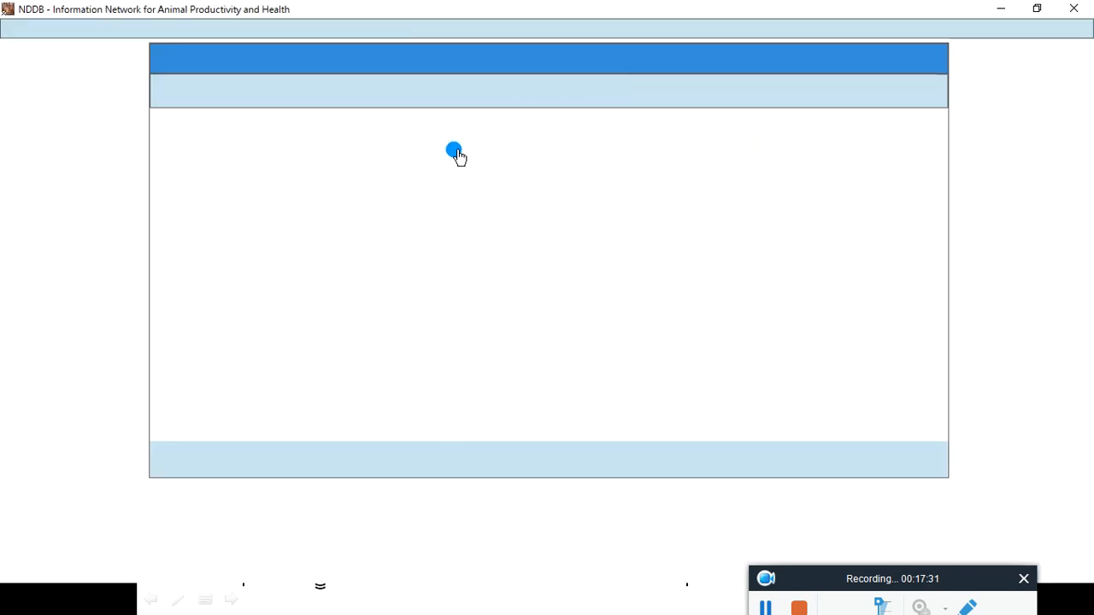
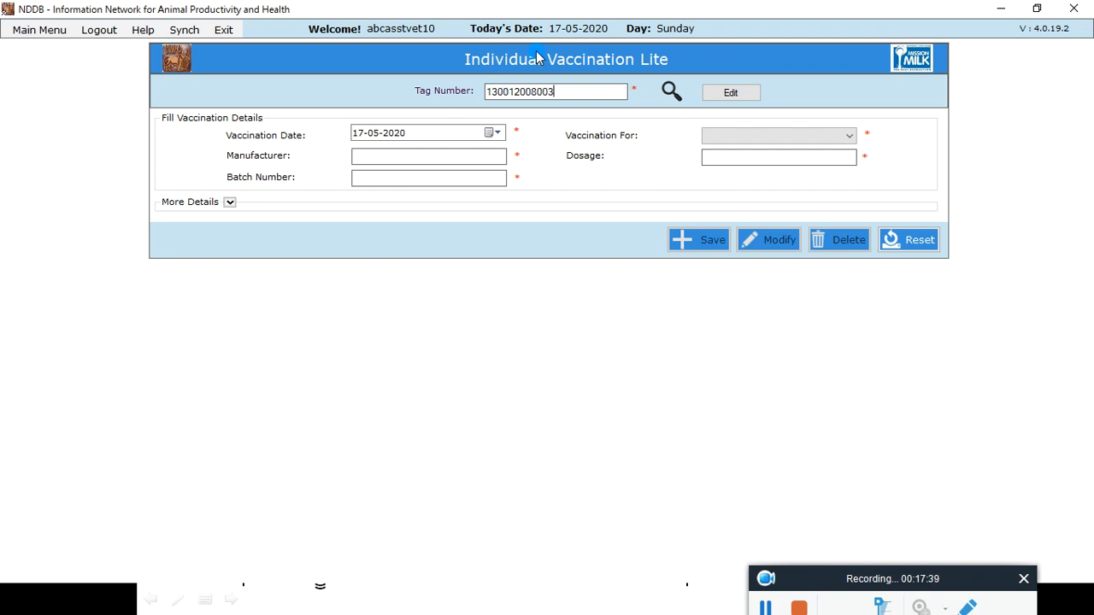
click(672, 90)
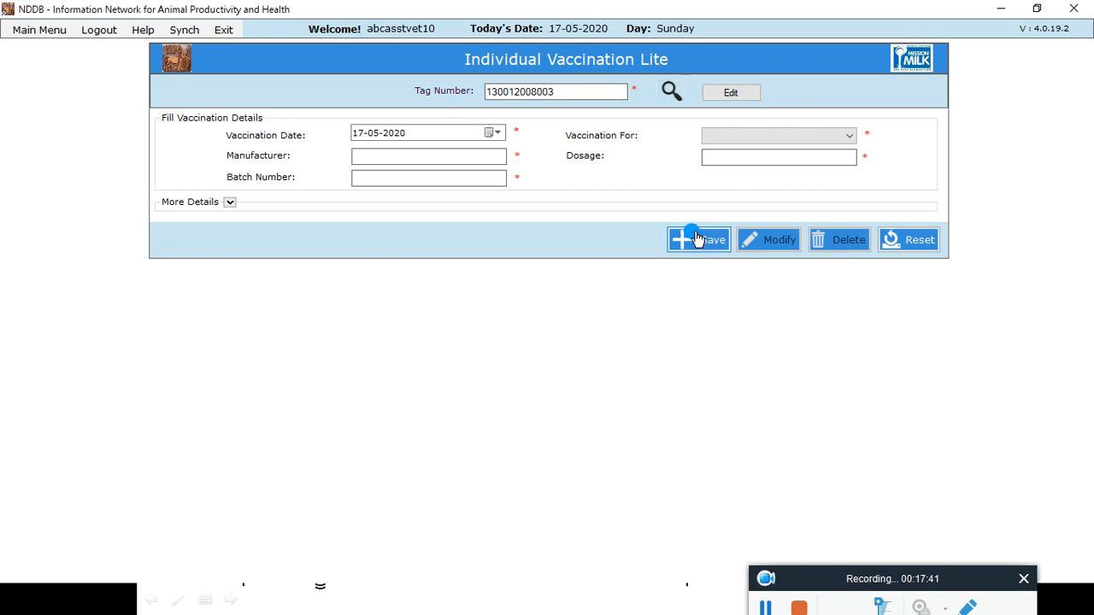
Step: Try to save a Brucellosis vaccination with manufacturer iil, dosage 5 and batch number 1234
click(836, 138)
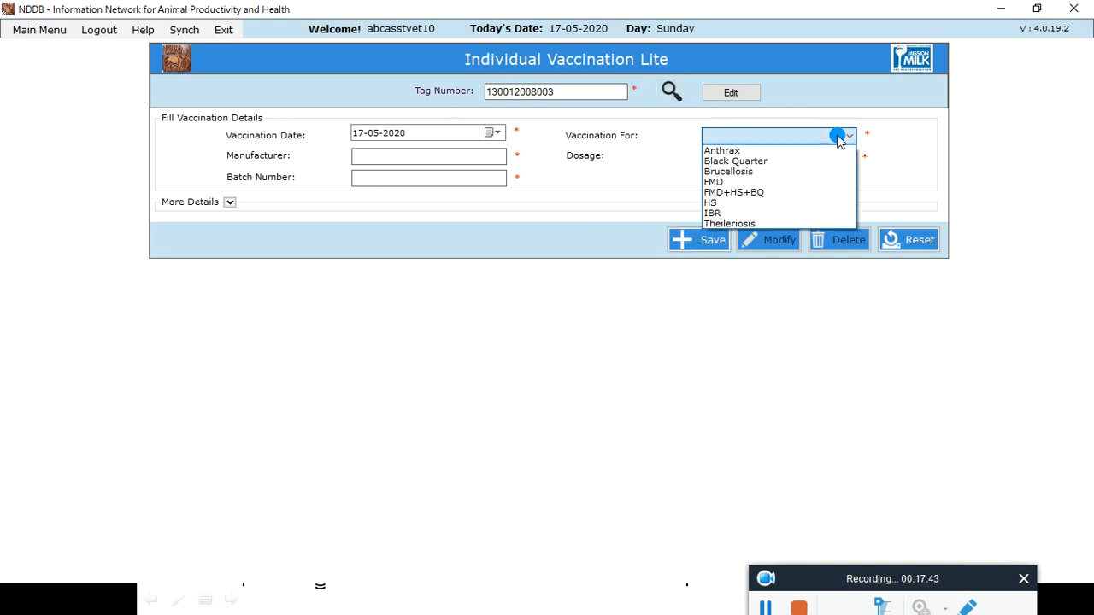
click(749, 171)
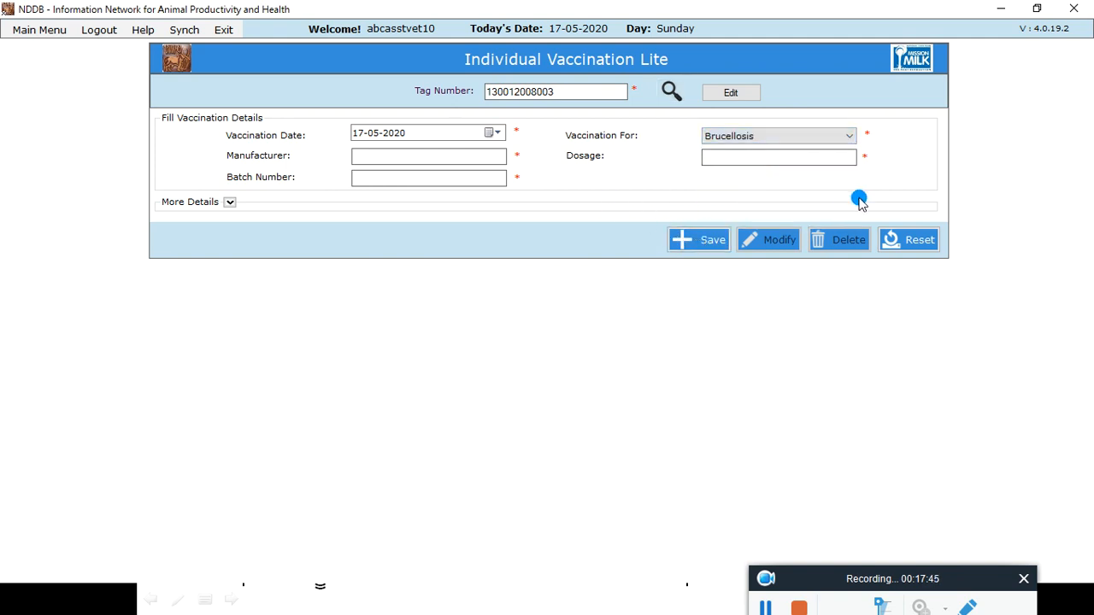
click(421, 155)
text(iil)
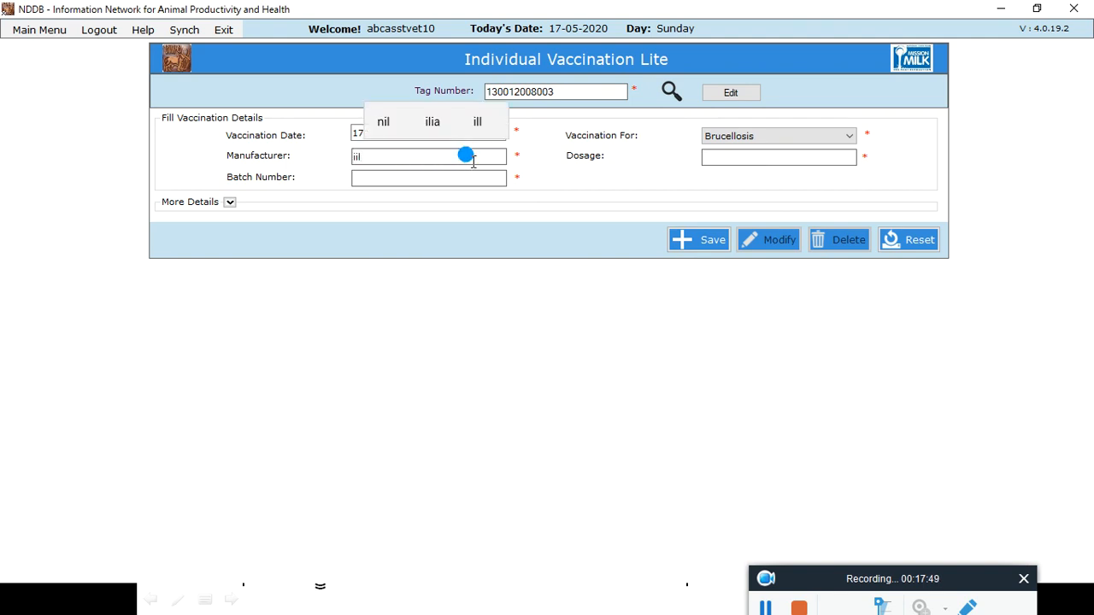
click(711, 156)
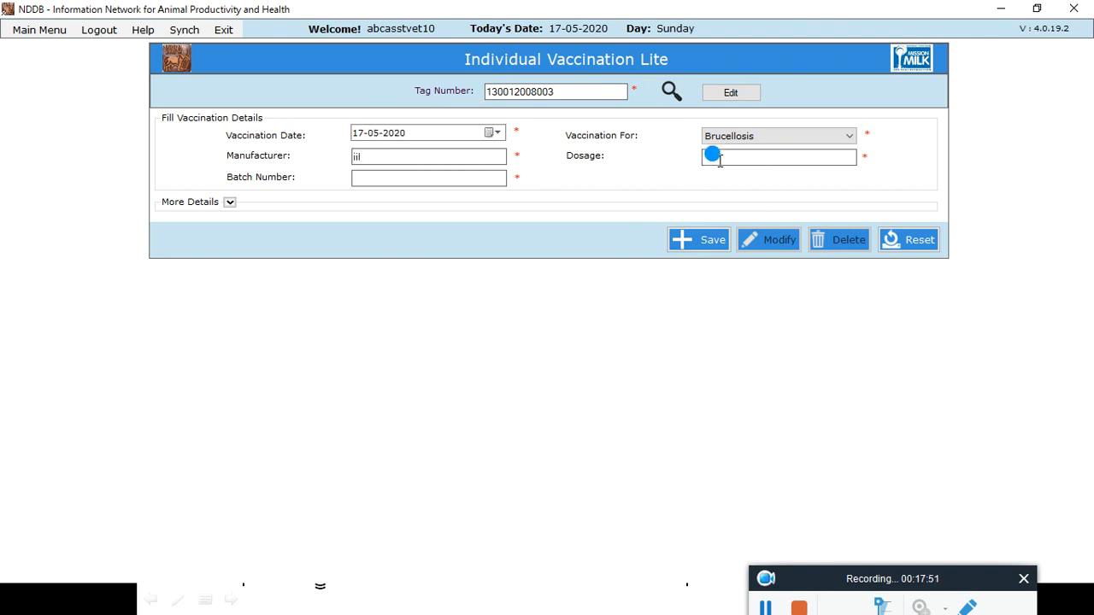
text(5)
click(371, 176)
text(1234)
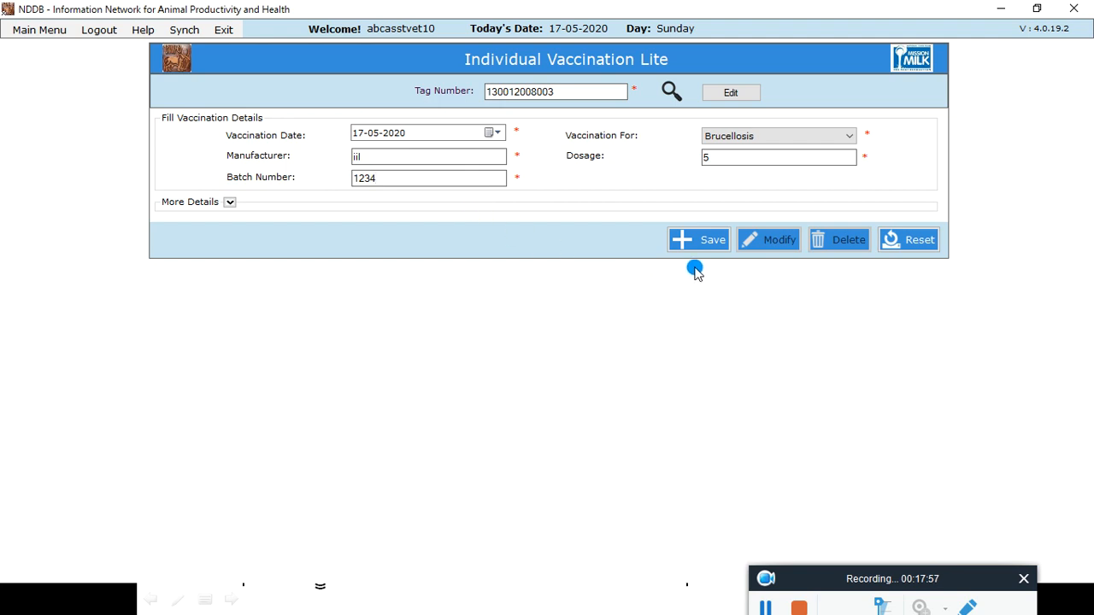
click(715, 246)
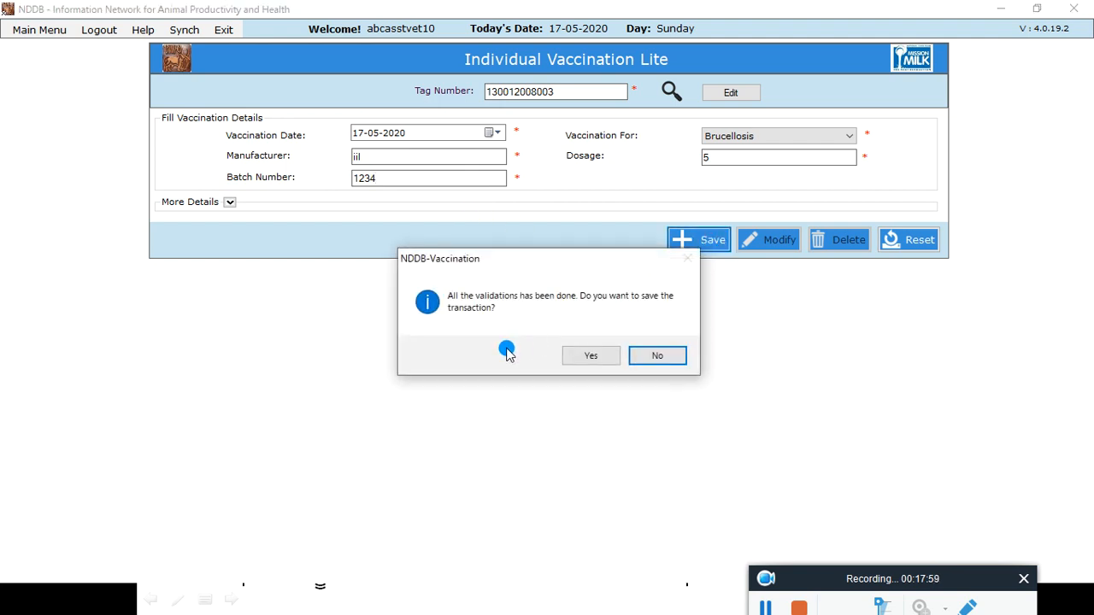
click(588, 353)
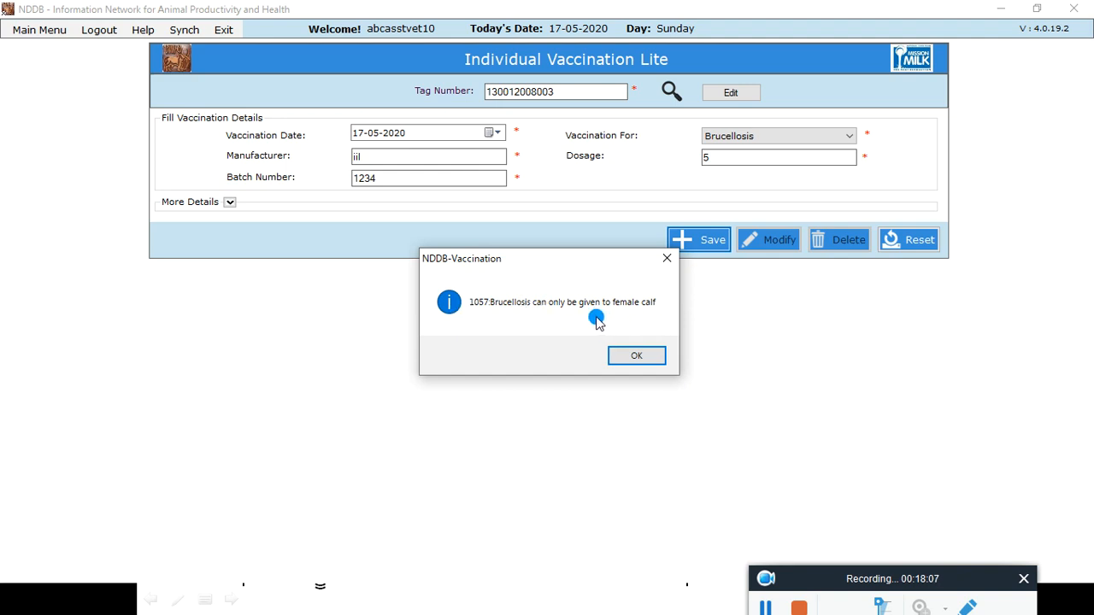
click(624, 356)
Step: Try to save the vaccination again with FMD selected and dosage set to 2
click(852, 139)
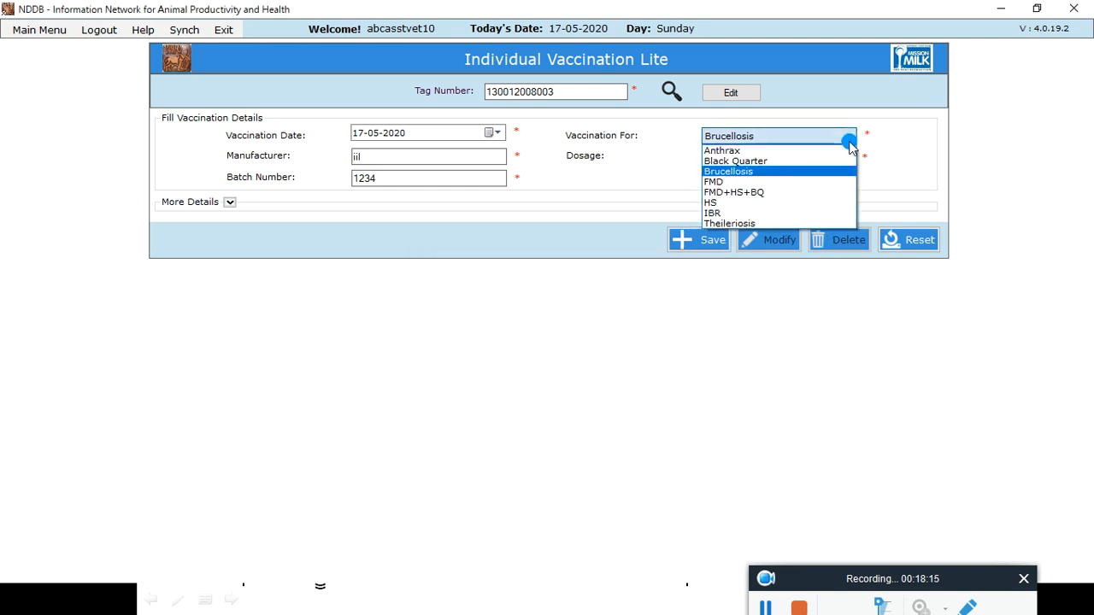
click(747, 179)
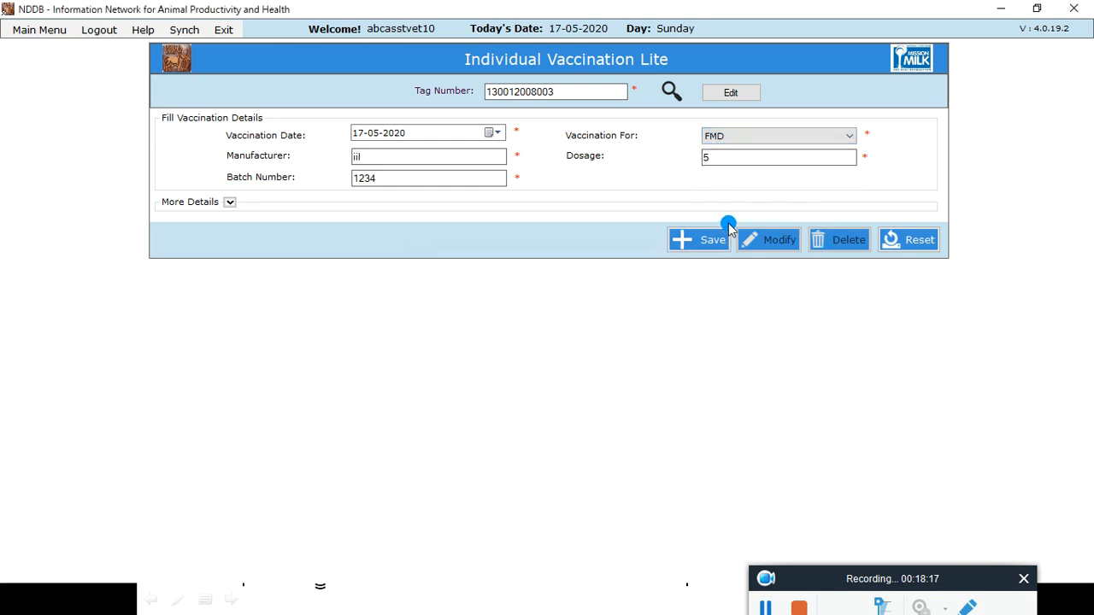
click(728, 154)
text(2)
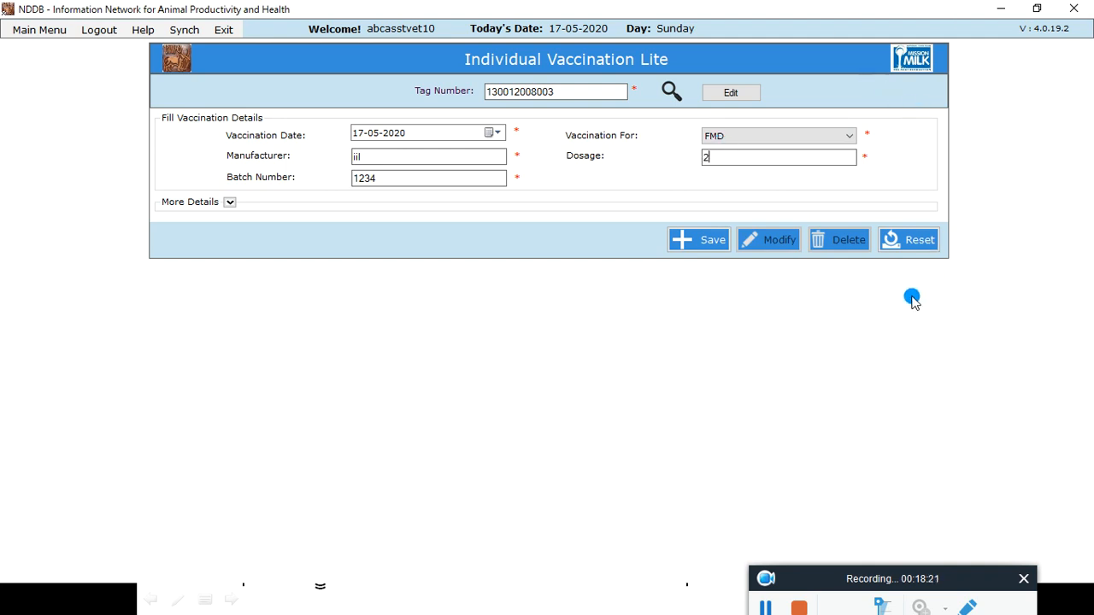
click(709, 243)
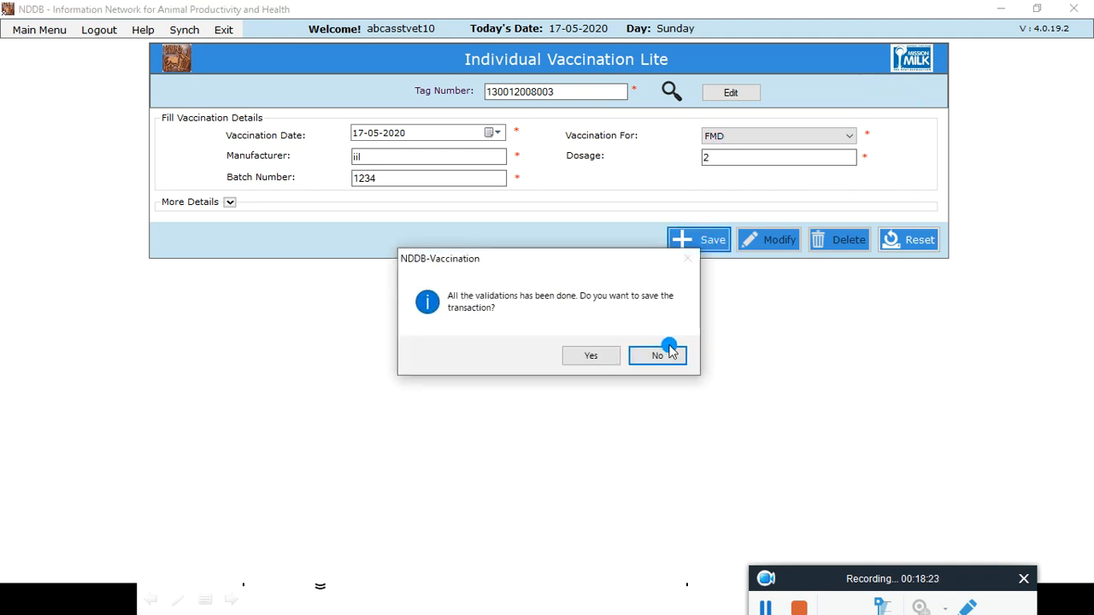
click(593, 353)
click(623, 359)
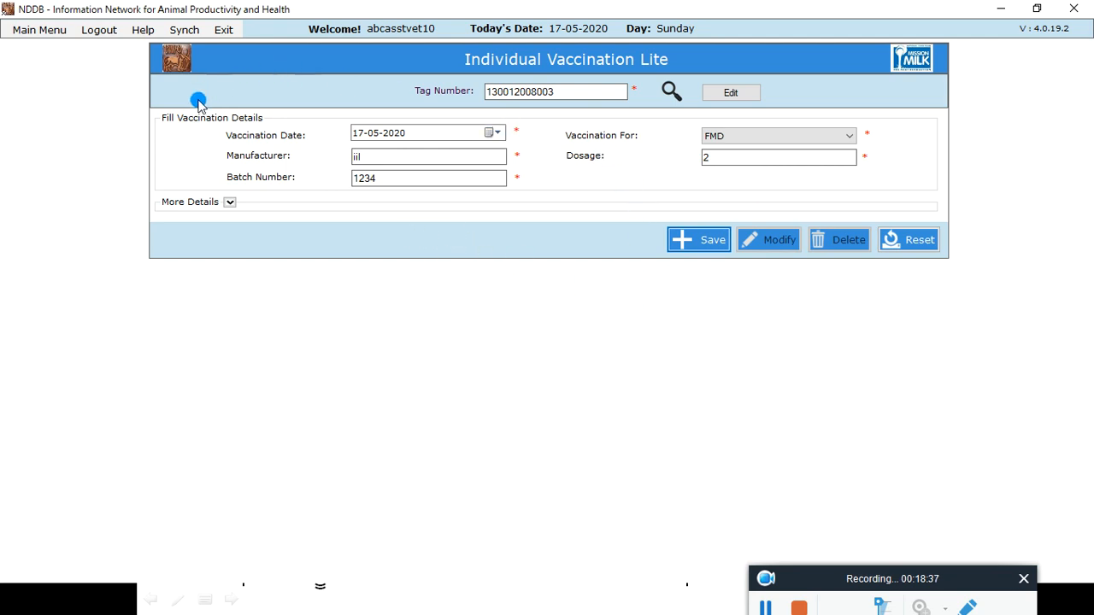
Step: Log out and log back in with the abcasstvet user name and the account password
click(102, 31)
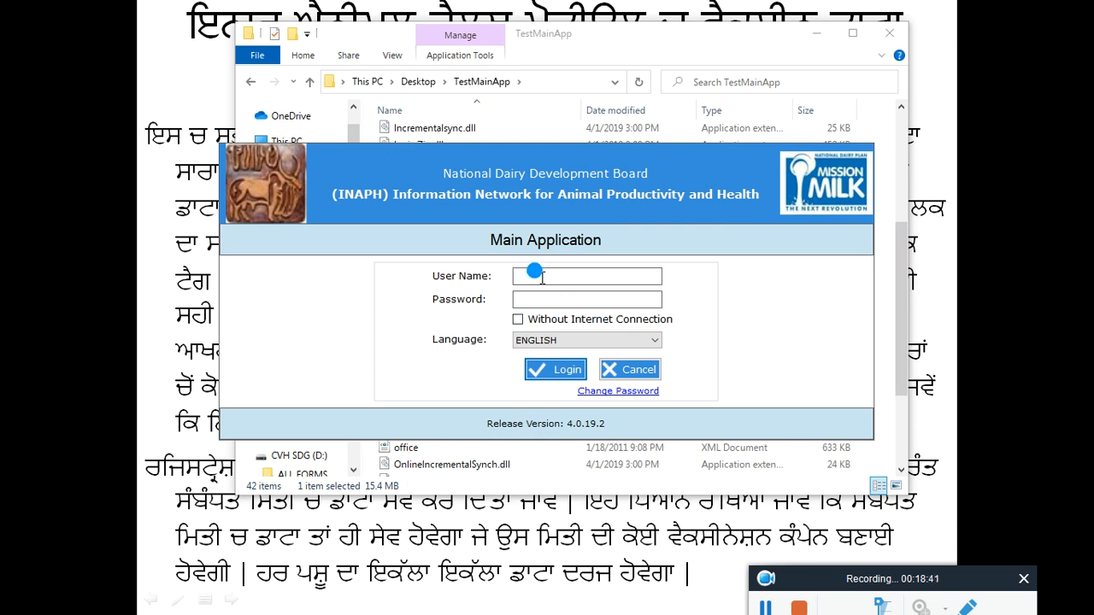
text(abc)
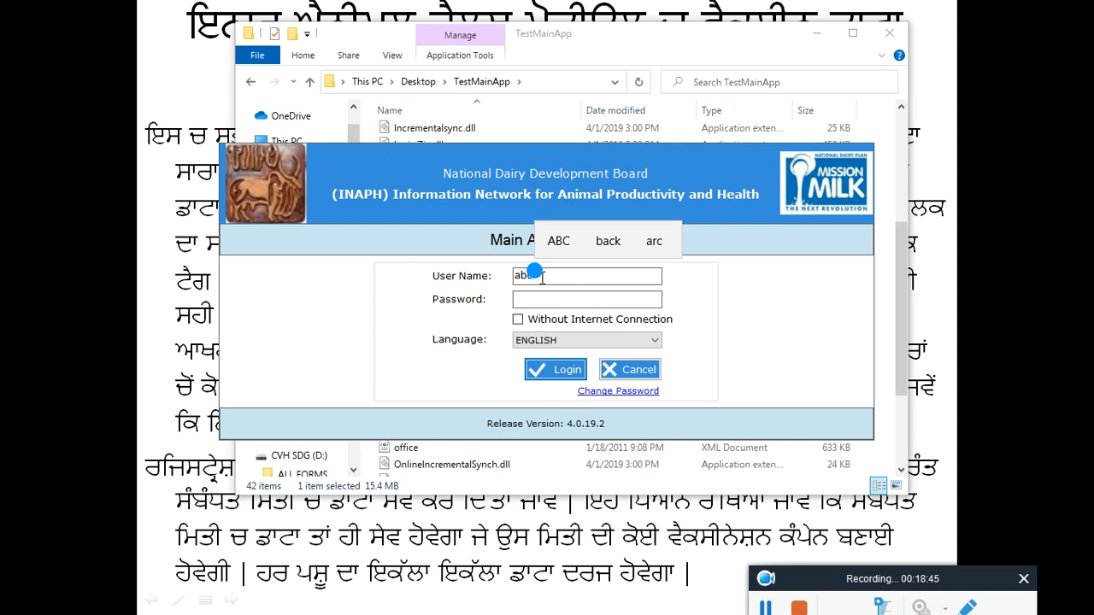
text(ess)
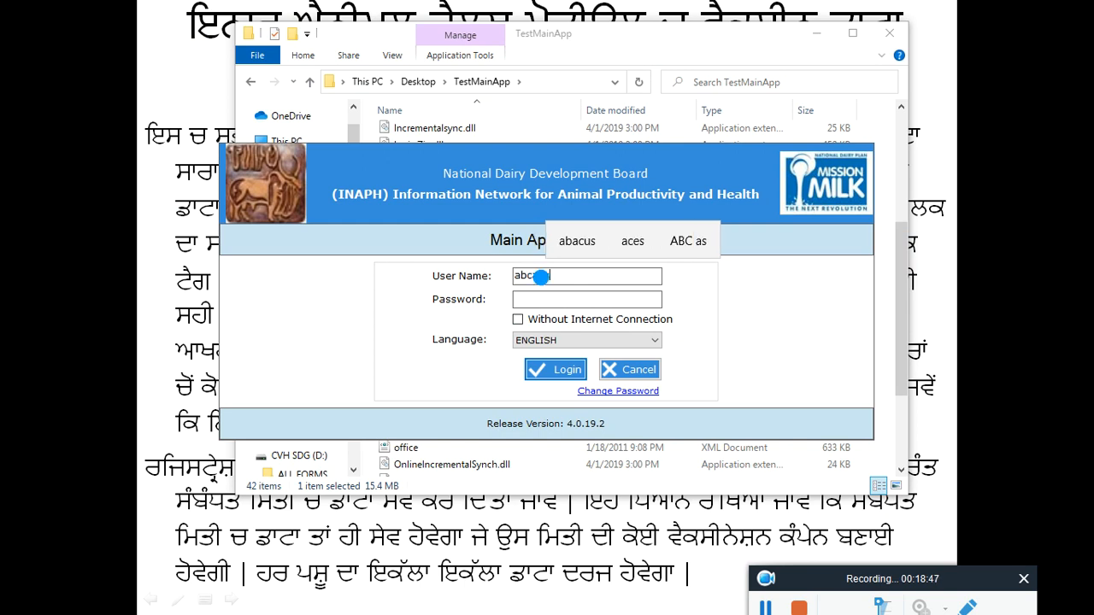
text(tvet)
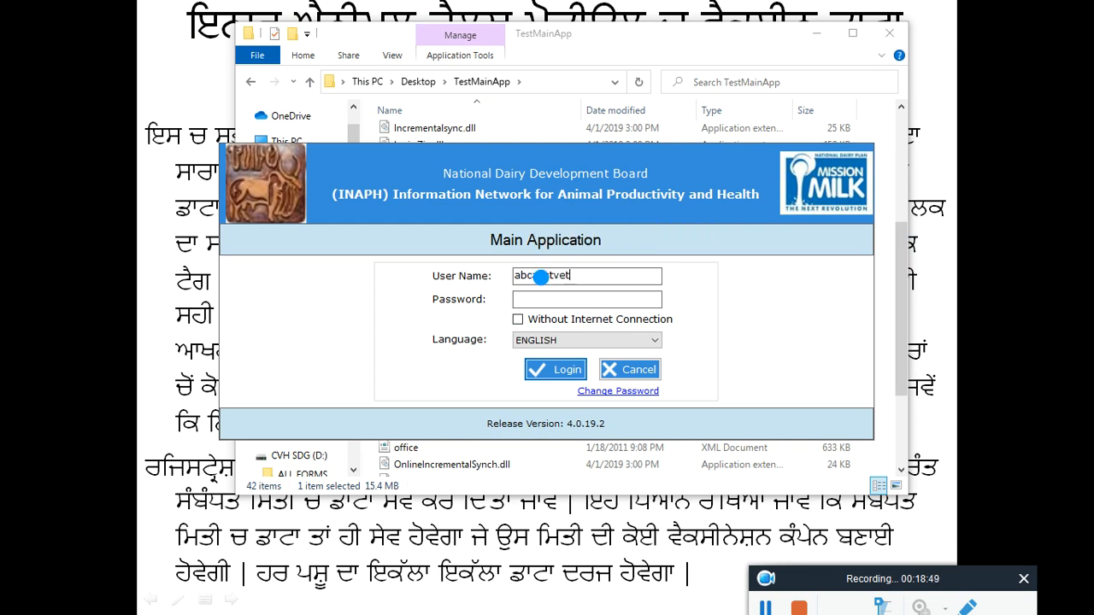
double_click(541, 277)
click(525, 295)
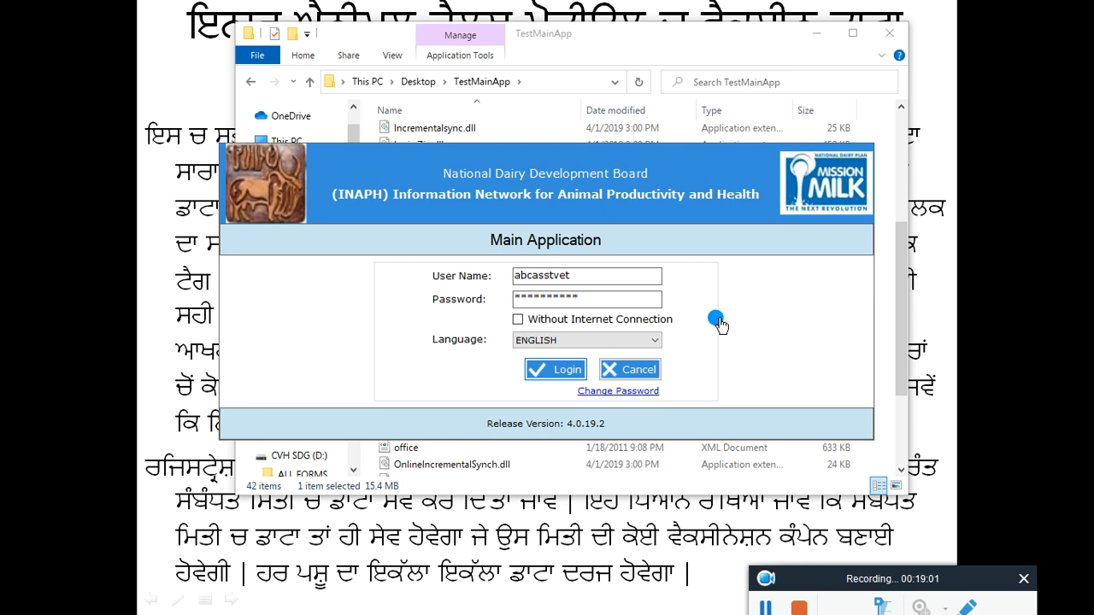
key(Return)
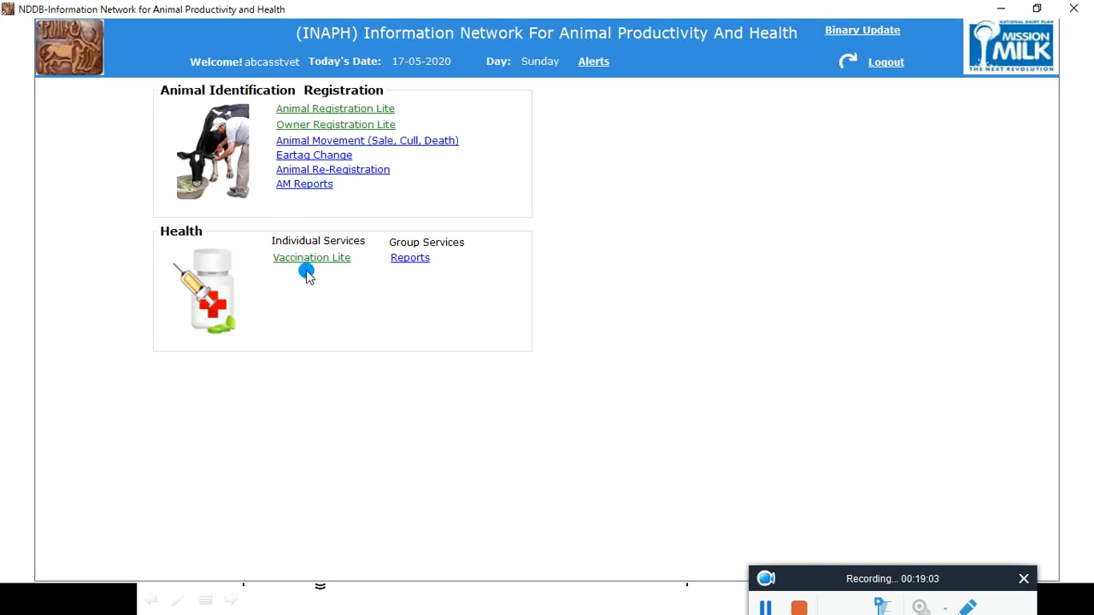
click(312, 256)
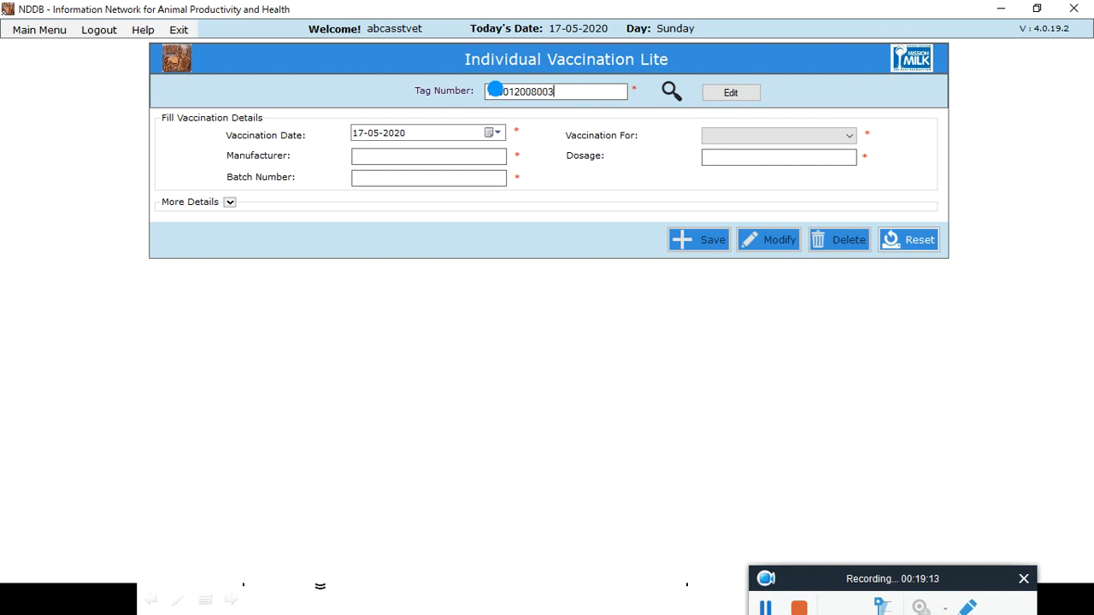
click(672, 90)
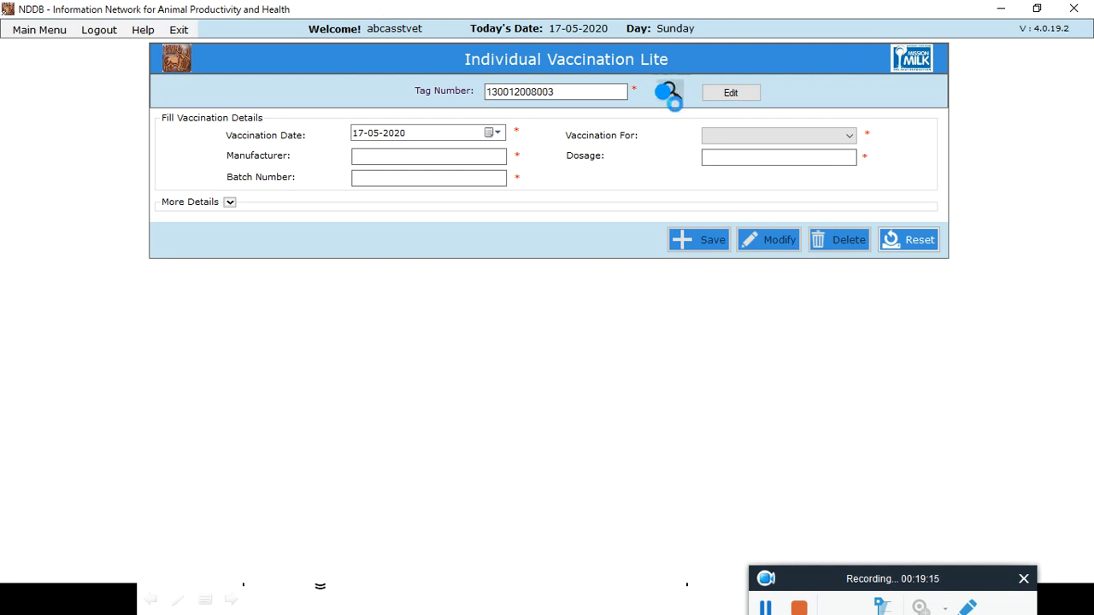
click(849, 139)
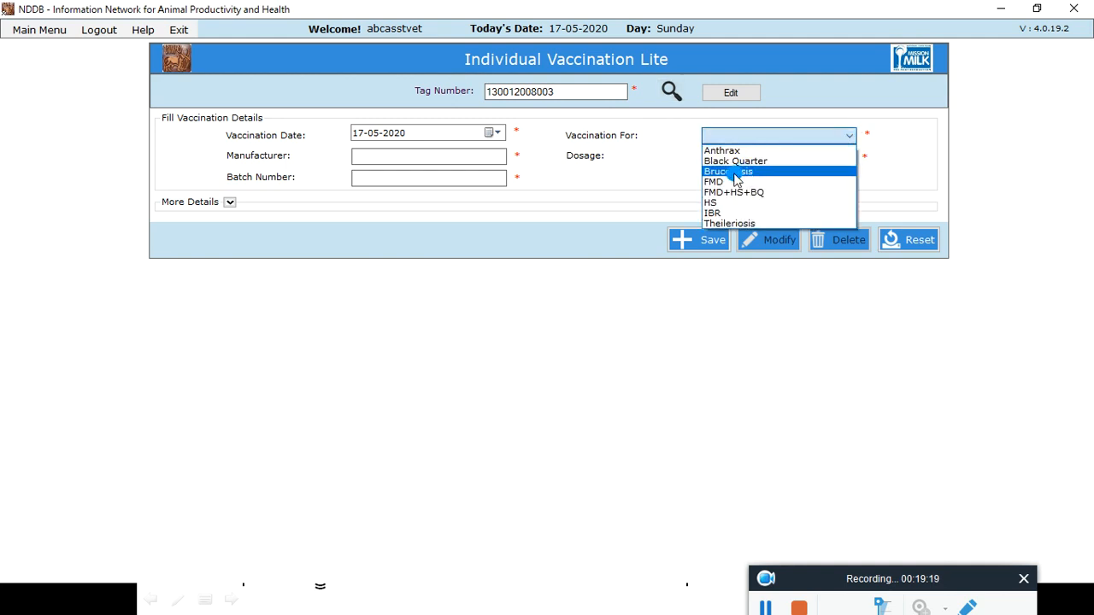
click(726, 178)
Step: Enter manufacturer iil, dosage 2 and batch number 1234 for the vaccination
click(410, 151)
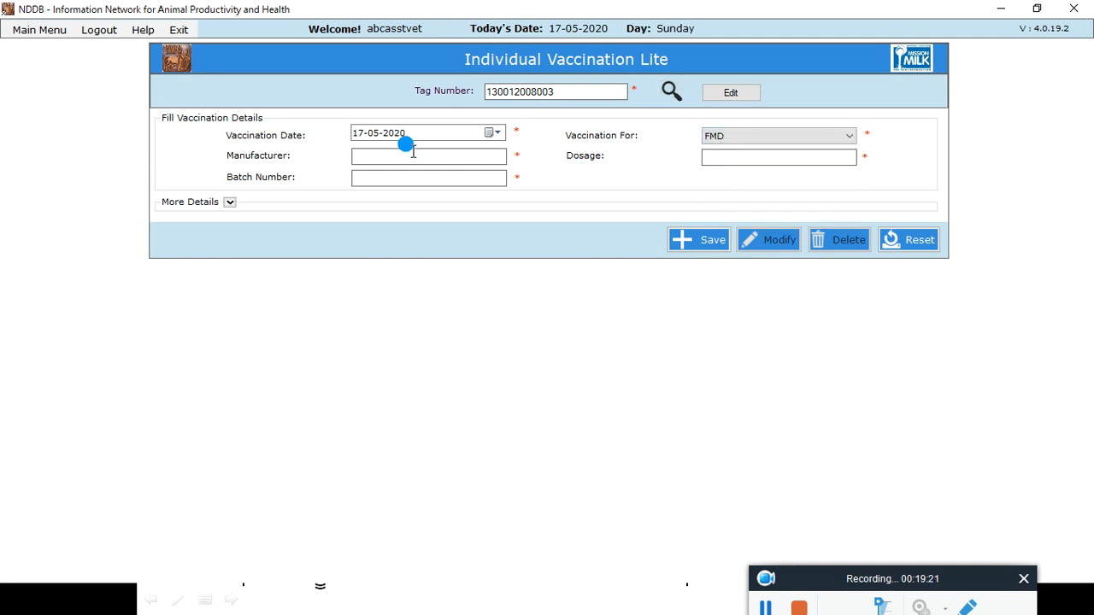
text(iil)
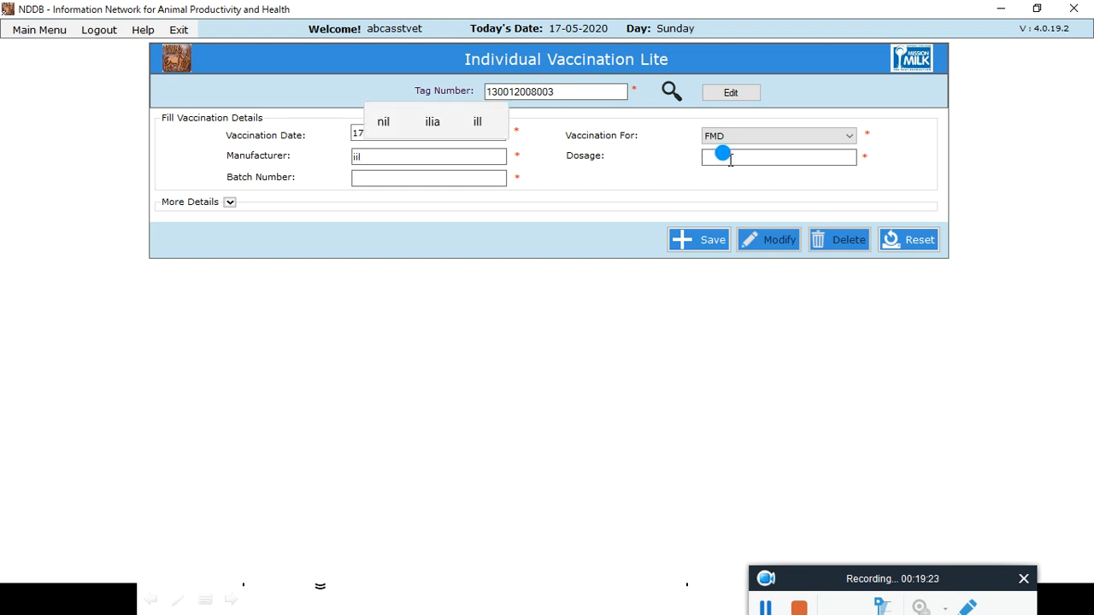
click(734, 158)
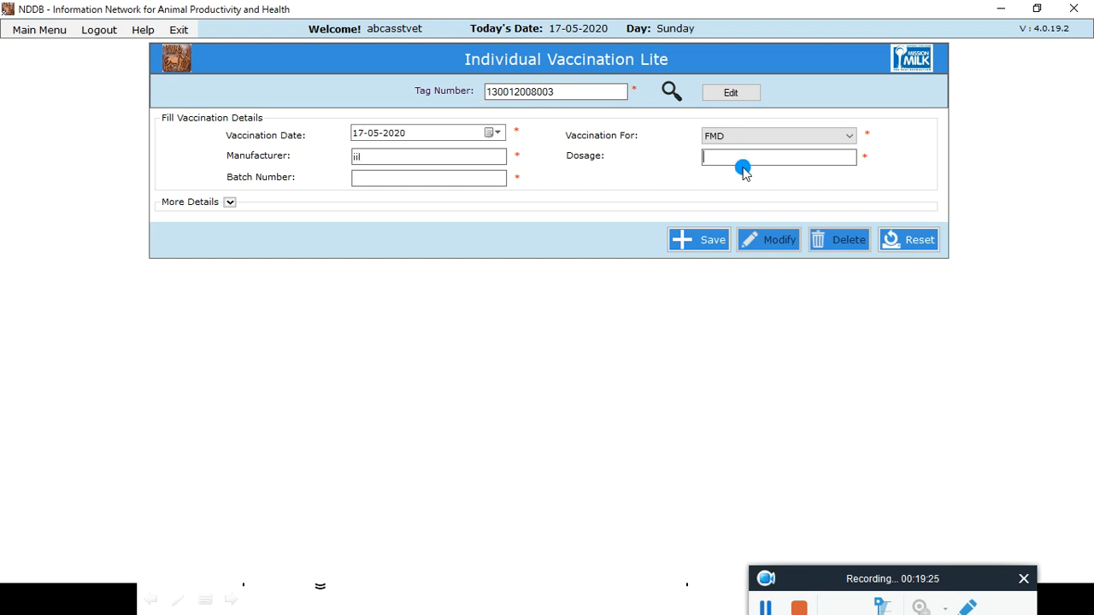
text(2)
click(408, 177)
text(1234)
Step: Save the vaccination record and confirm the transaction
click(694, 238)
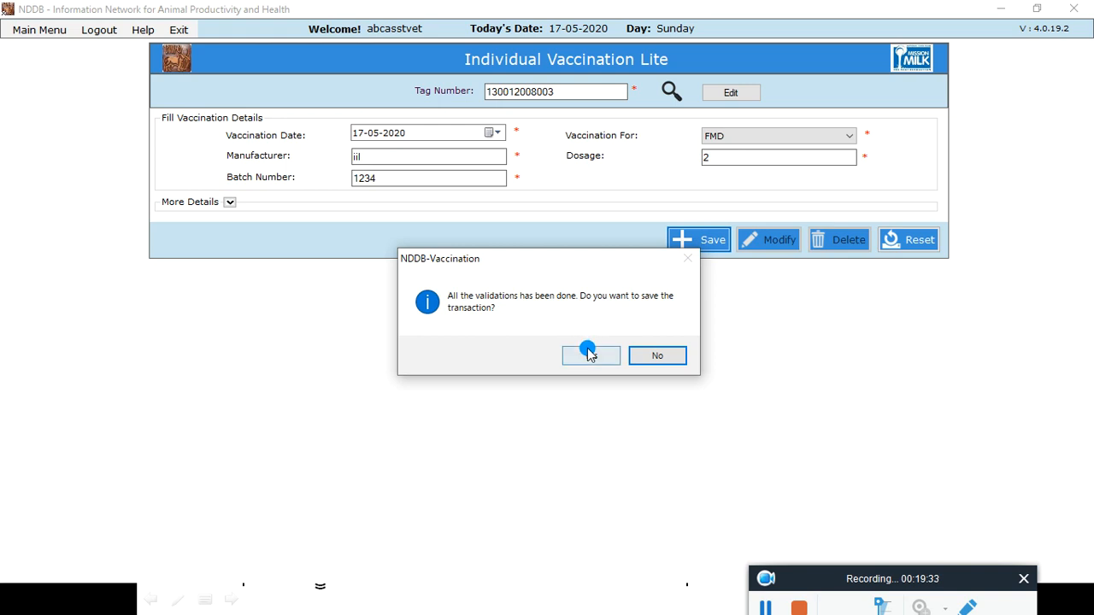
click(592, 354)
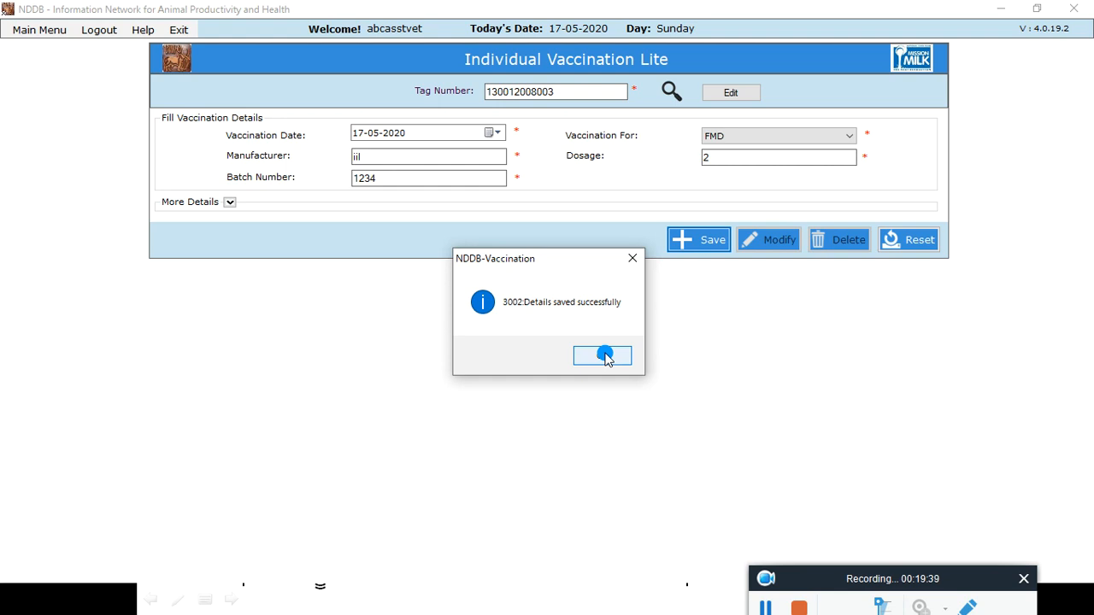
click(605, 356)
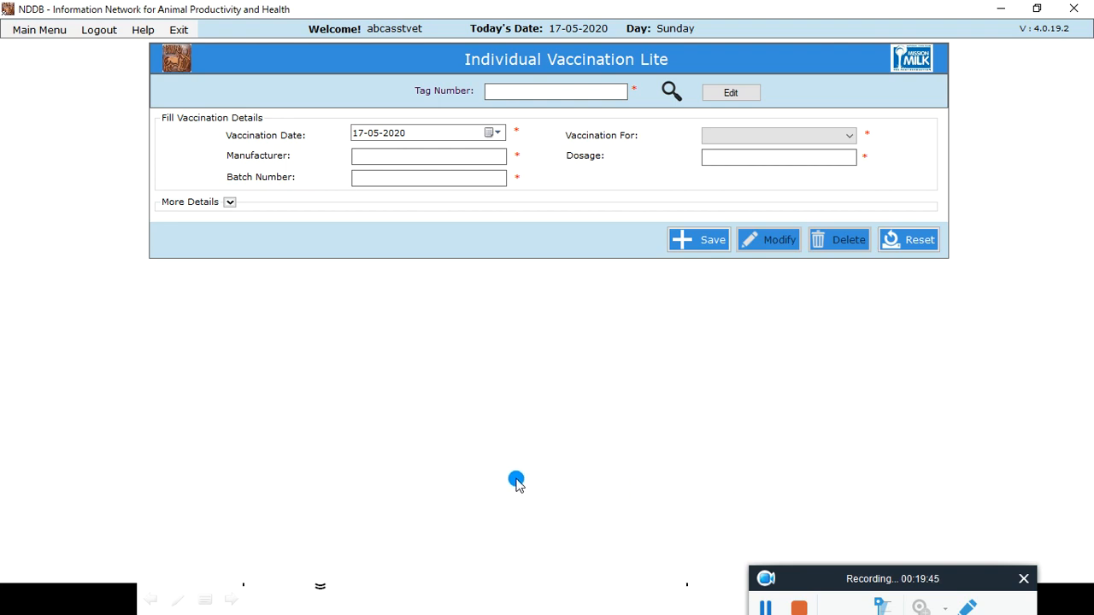
Step: Switch to the presentation and advance to the slide about obtaining vaccination reports
key(super)
click(572, 600)
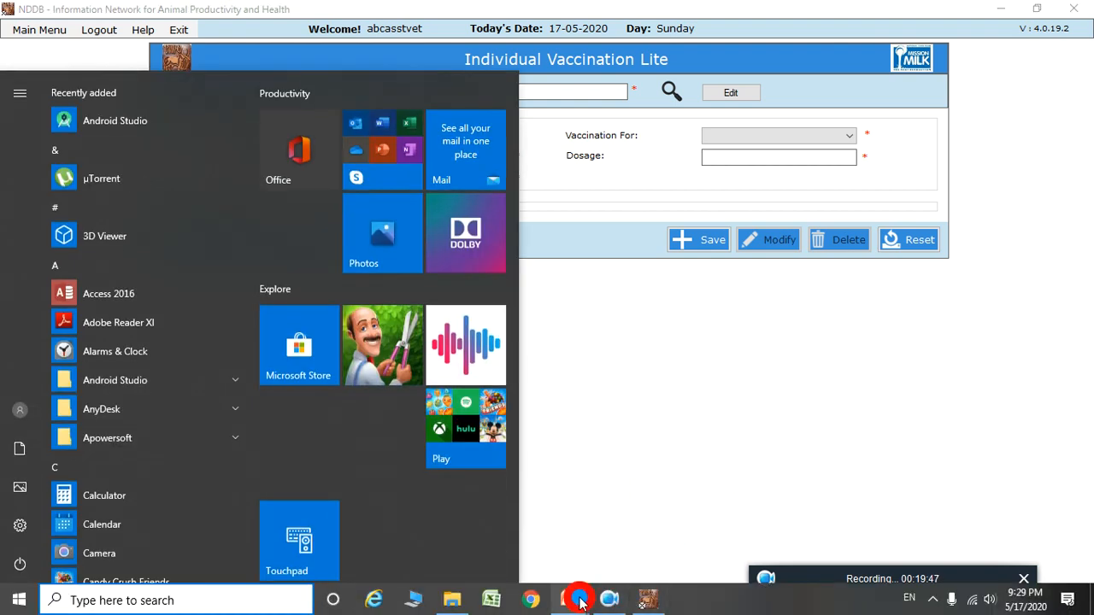
click(635, 522)
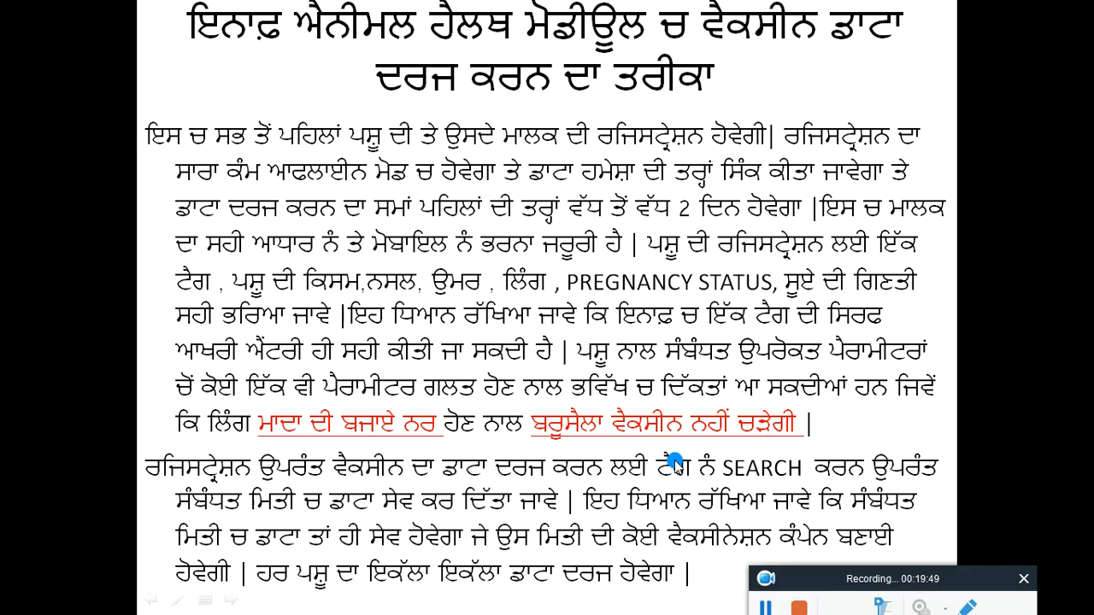
click(855, 348)
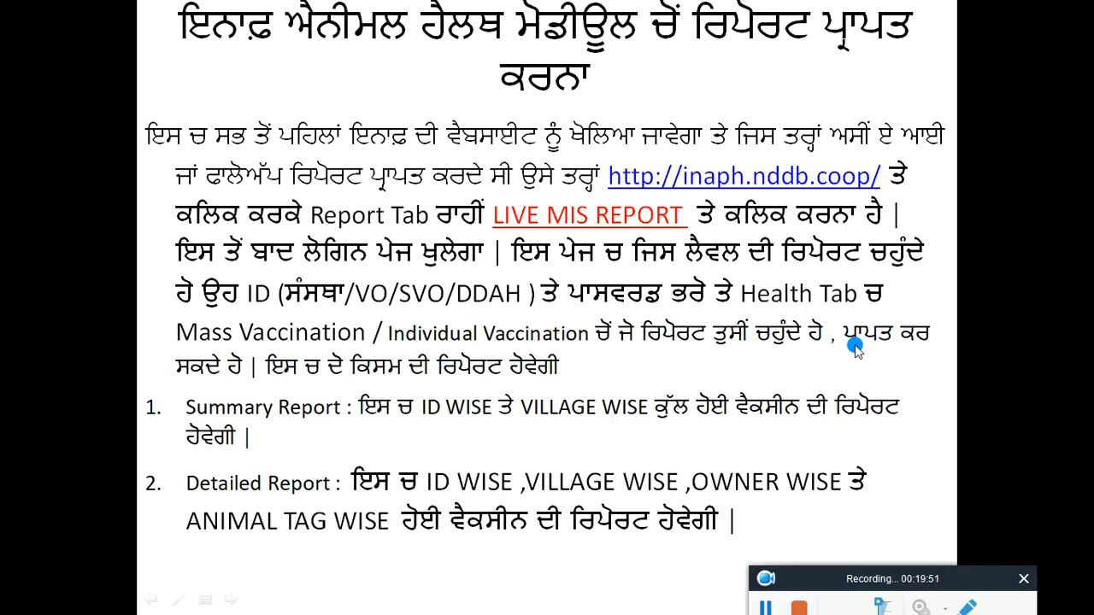
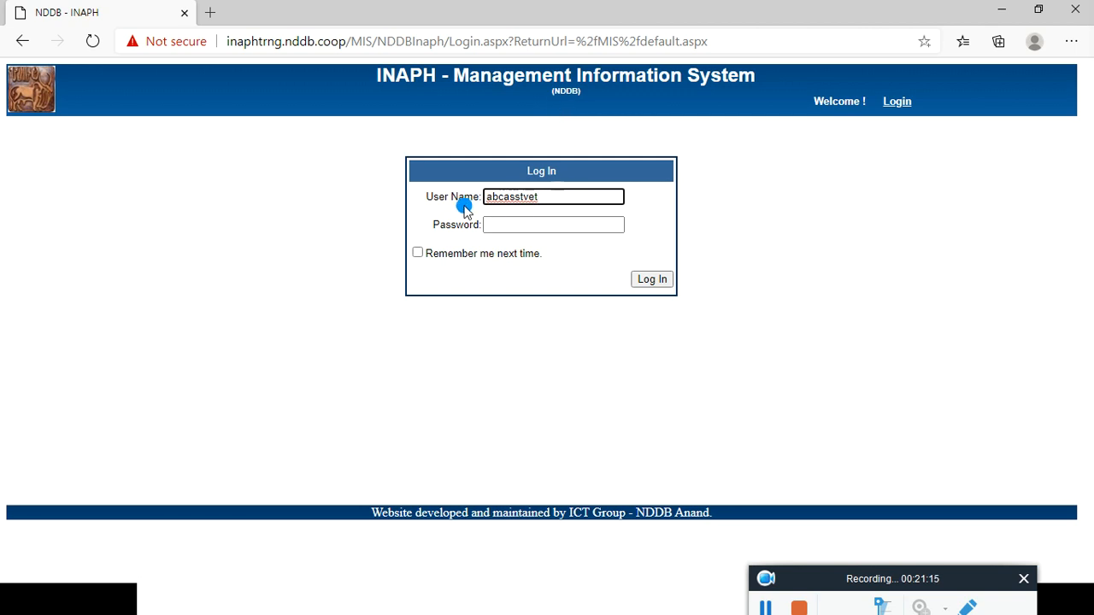
Step: Log in to the INAPH Management Information System with the user name and account password, dismissing the save-password prompt
click(510, 220)
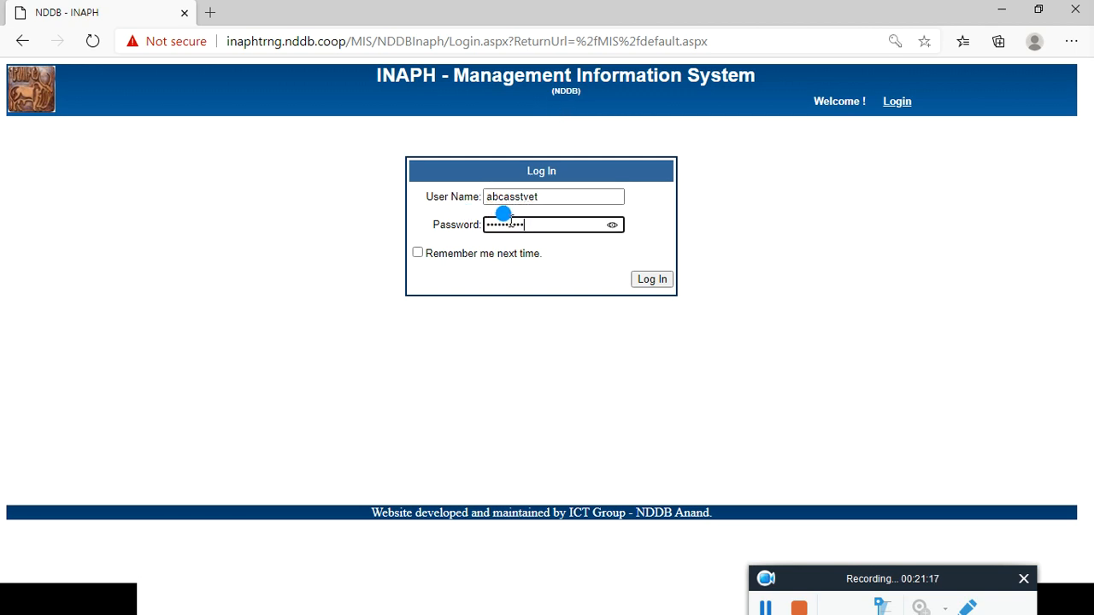
click(655, 280)
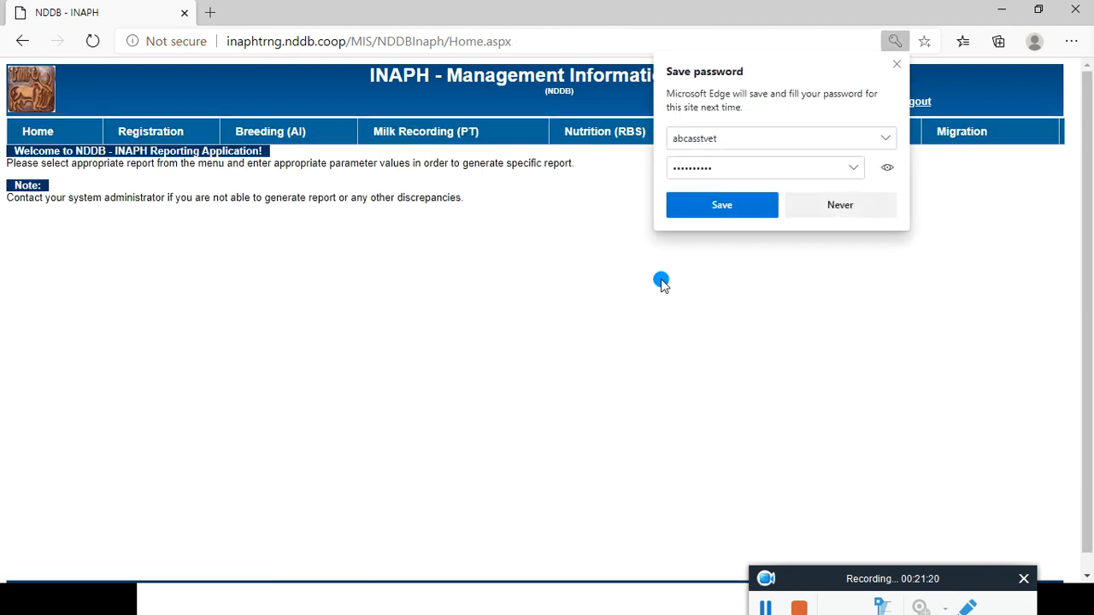
click(744, 218)
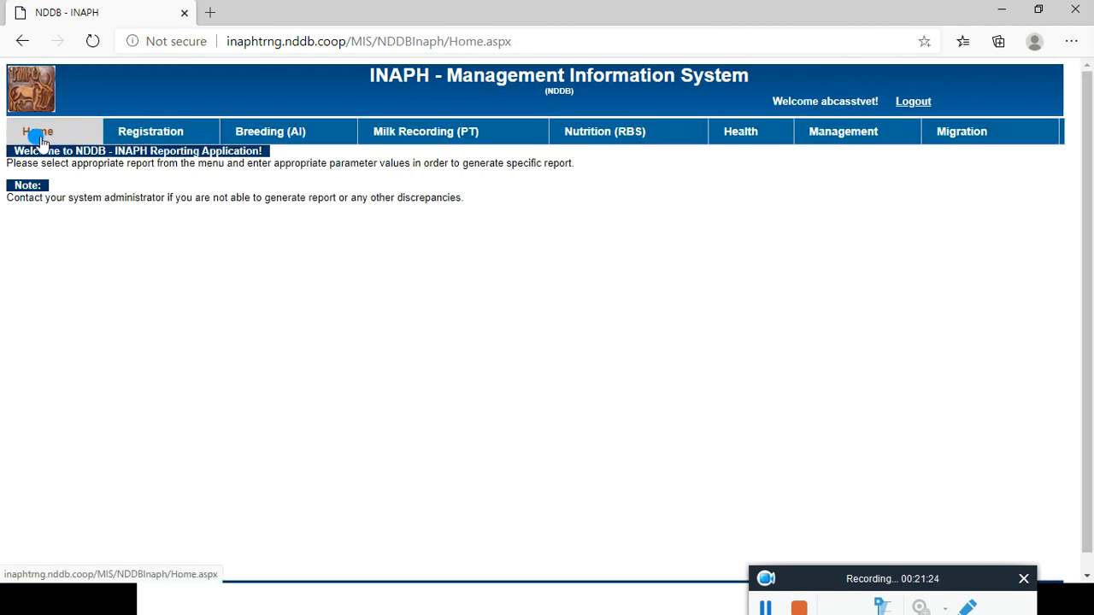
Step: Open the Individual Vaccination Report page
mouse_move(113, 132)
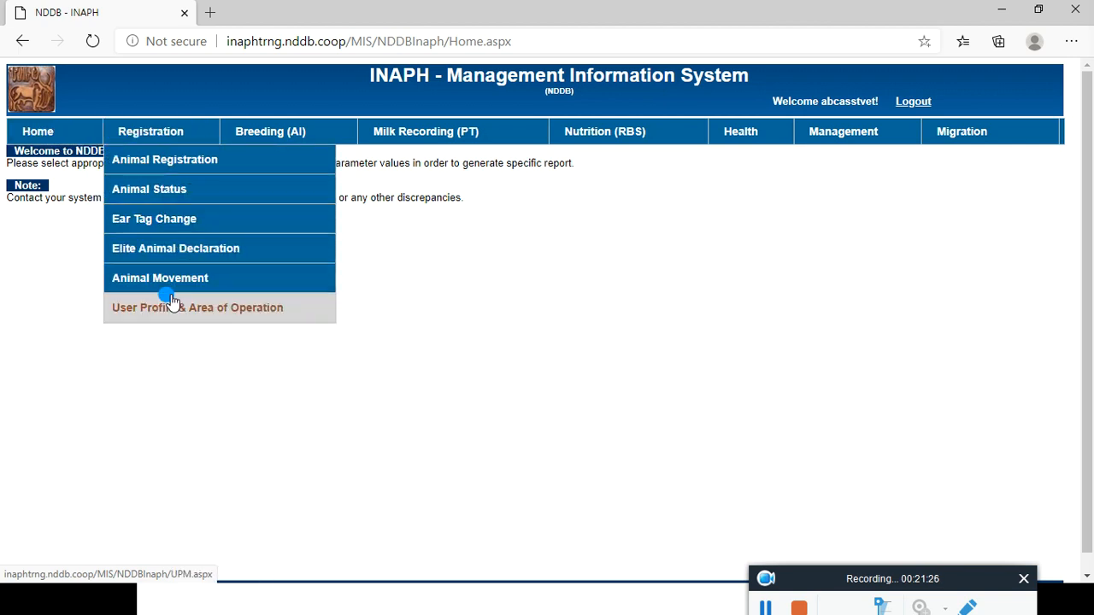
mouse_move(249, 134)
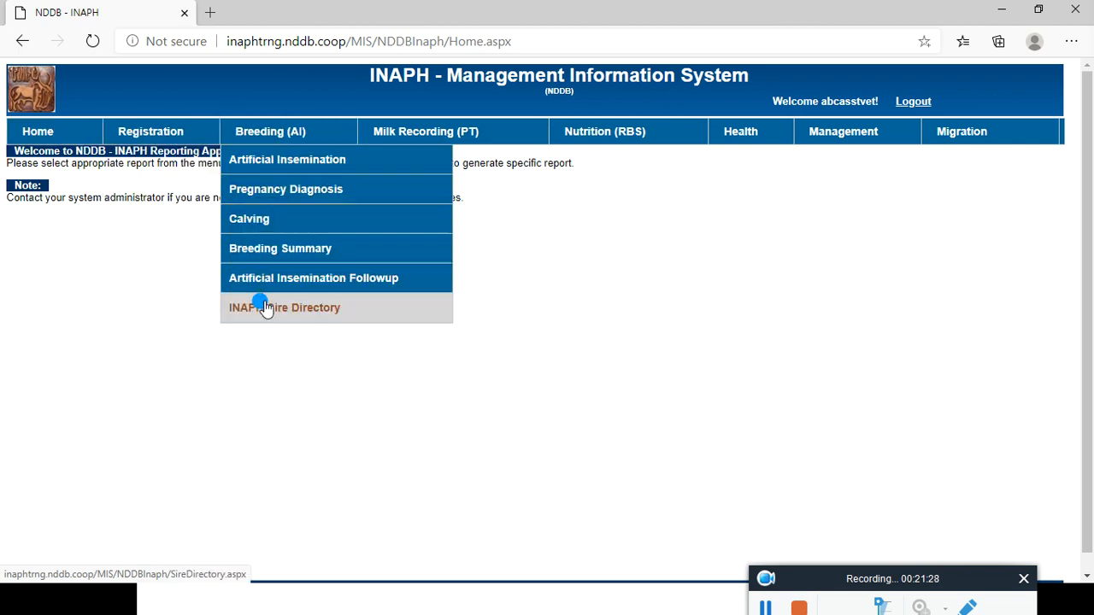
mouse_move(432, 137)
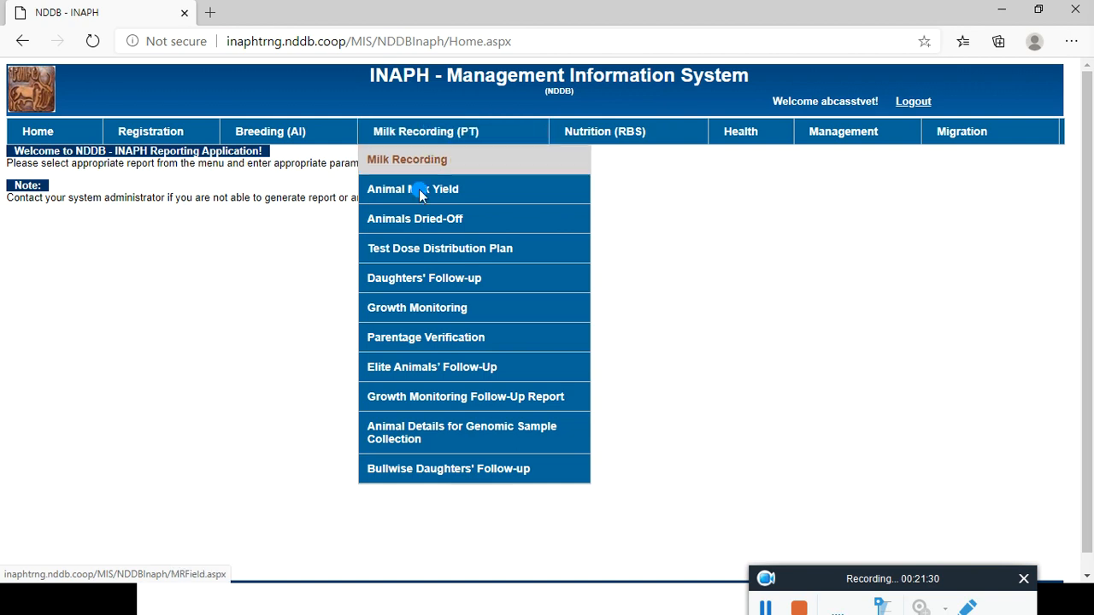
mouse_move(598, 122)
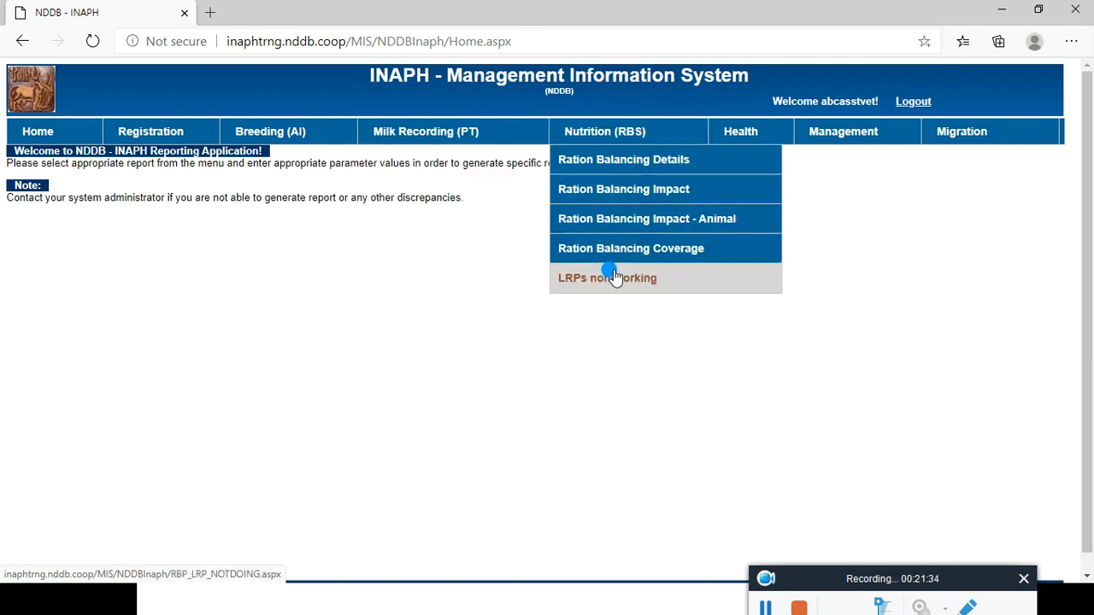
mouse_move(736, 137)
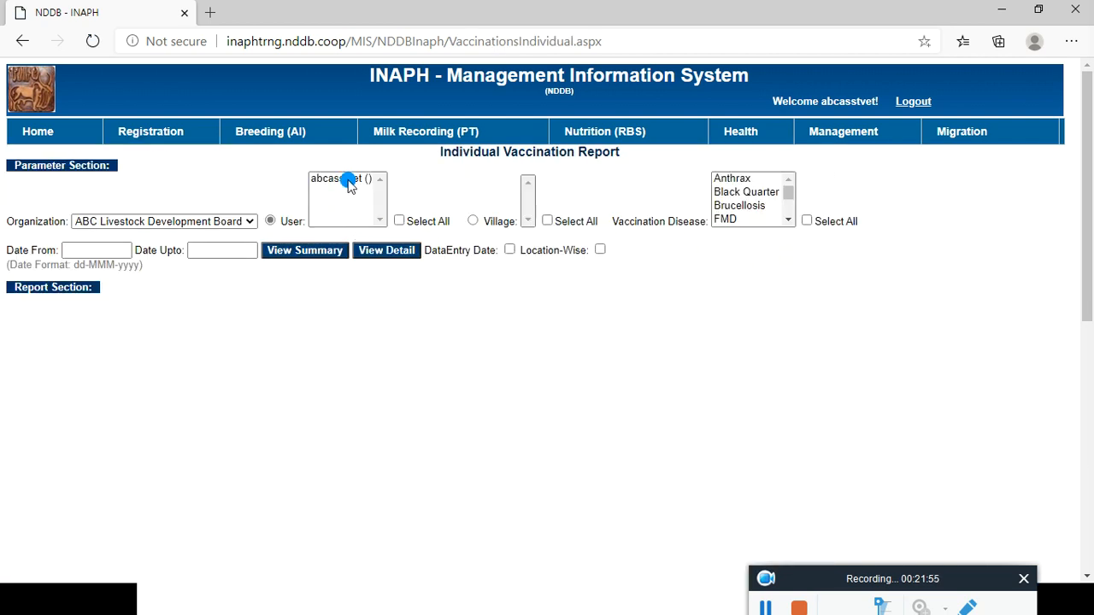
Step: Set the report parameters to village-wise with all villages selected and vaccination disease FMD
click(346, 180)
click(473, 224)
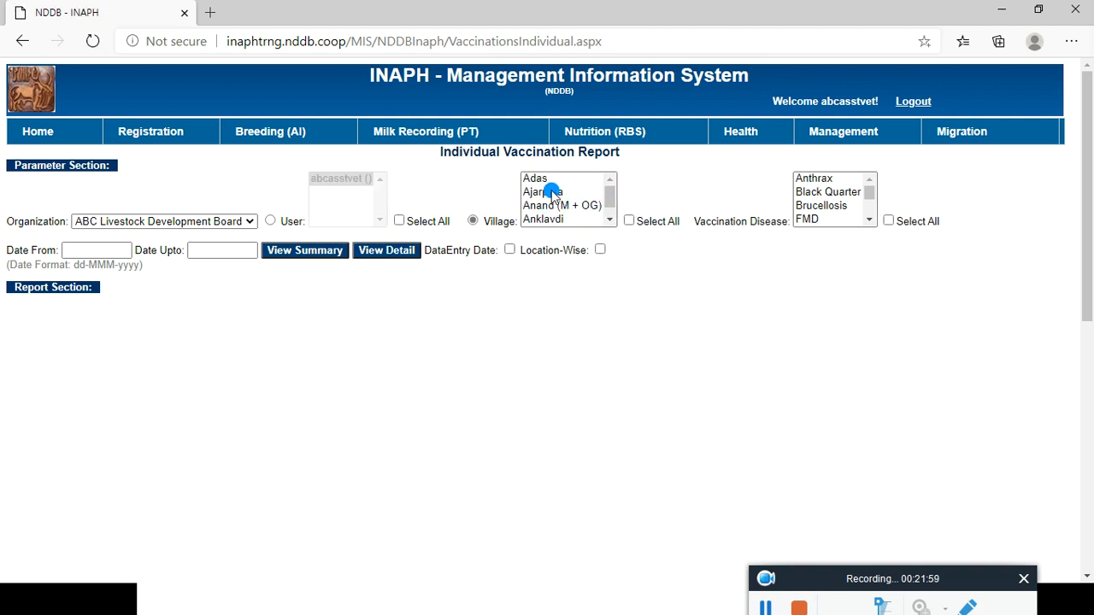
click(550, 192)
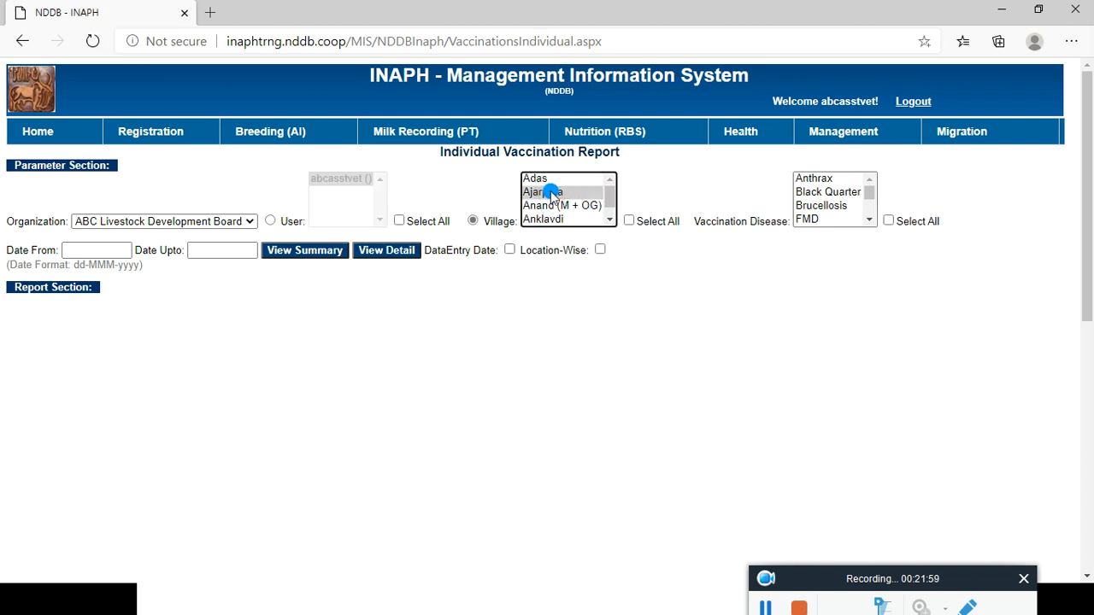
click(631, 220)
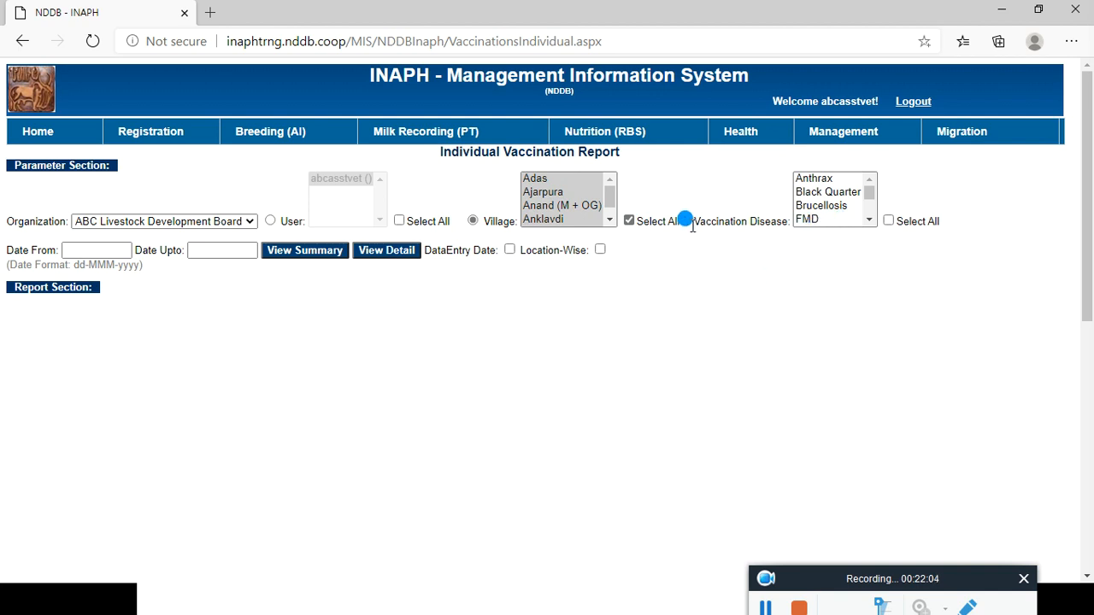
click(801, 219)
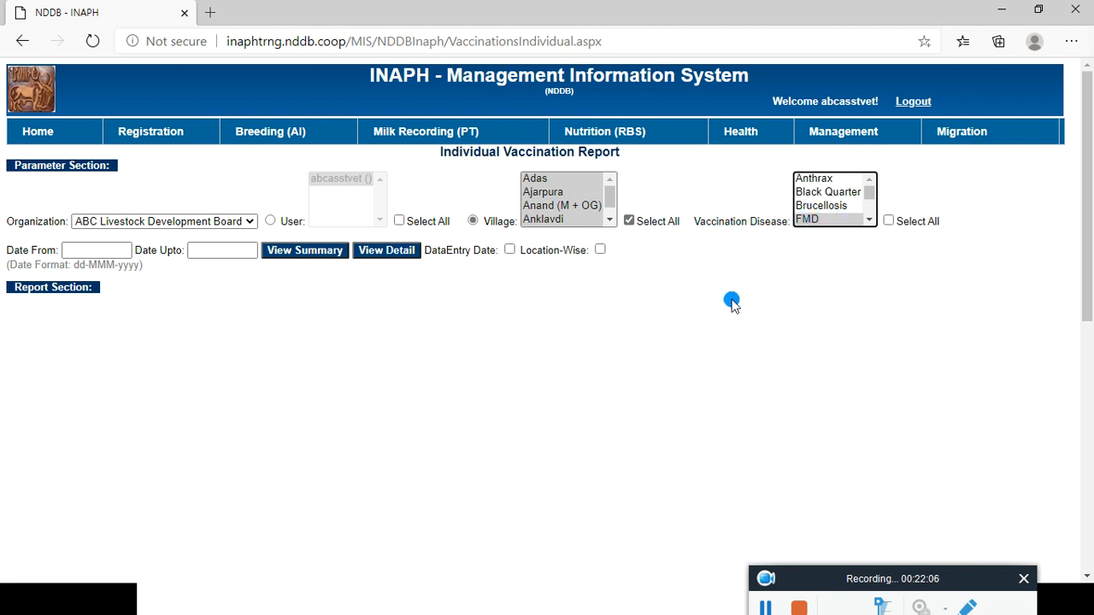
Step: Set the date range from 01-May-2020 to 31-May-2020 and view the summary and detailed vaccination reports
click(97, 248)
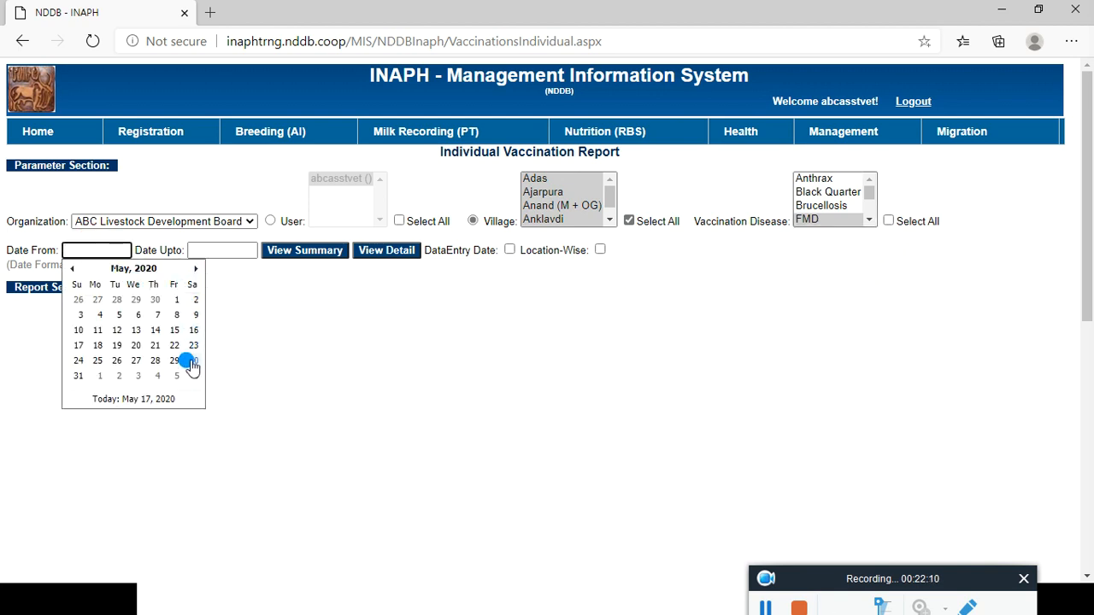
click(176, 300)
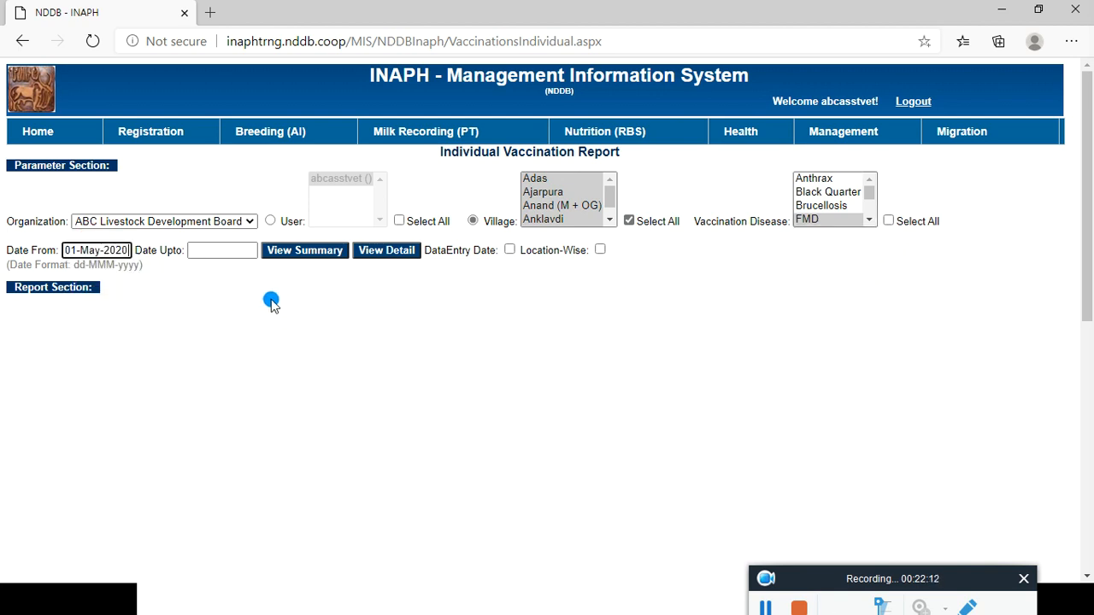
click(229, 249)
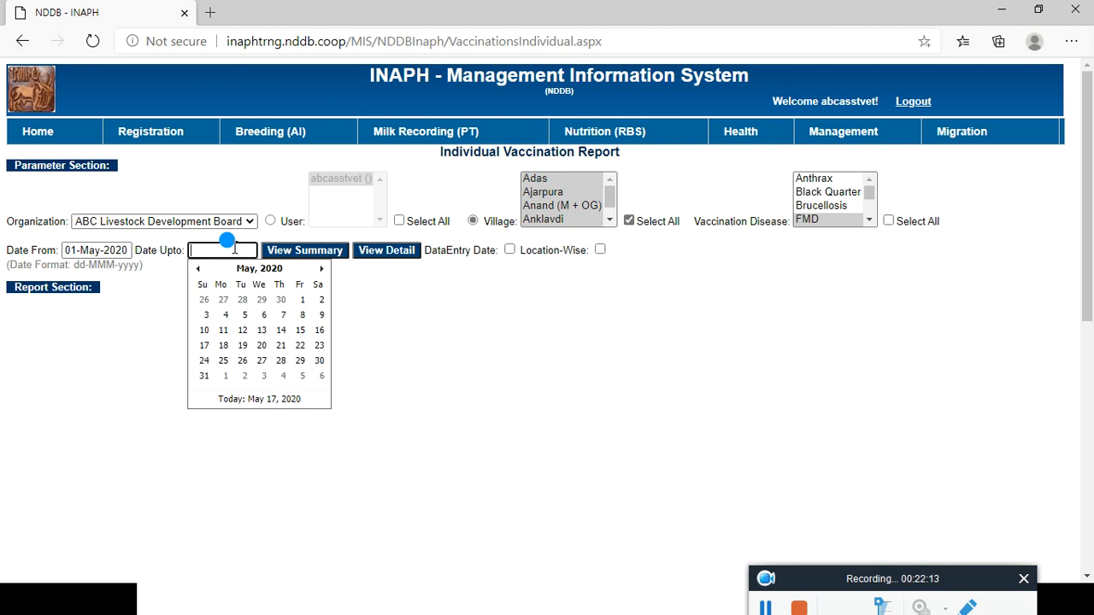
click(203, 376)
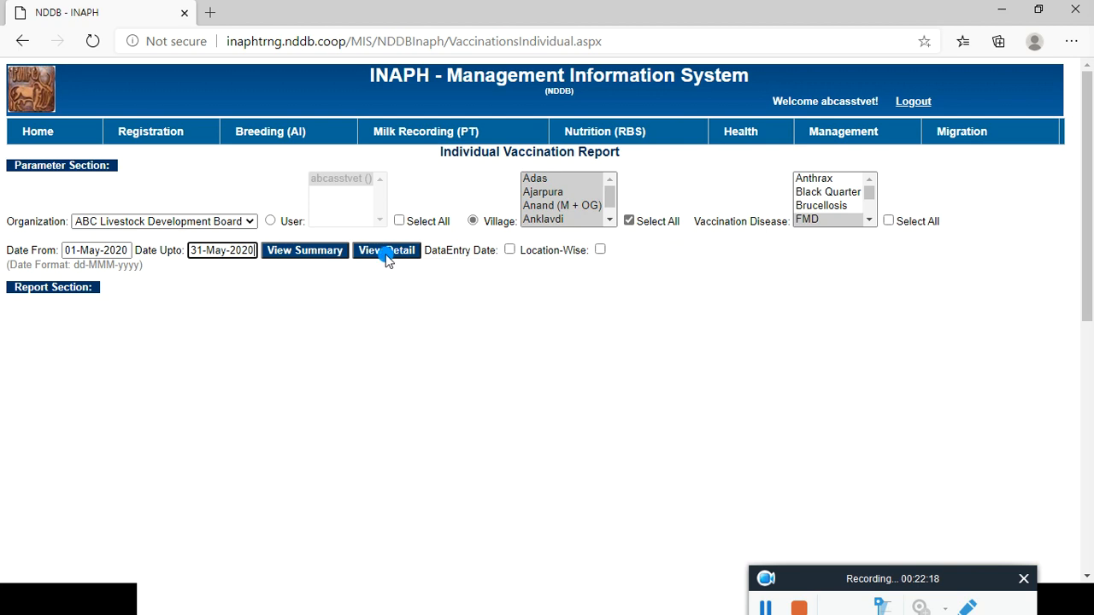
click(305, 253)
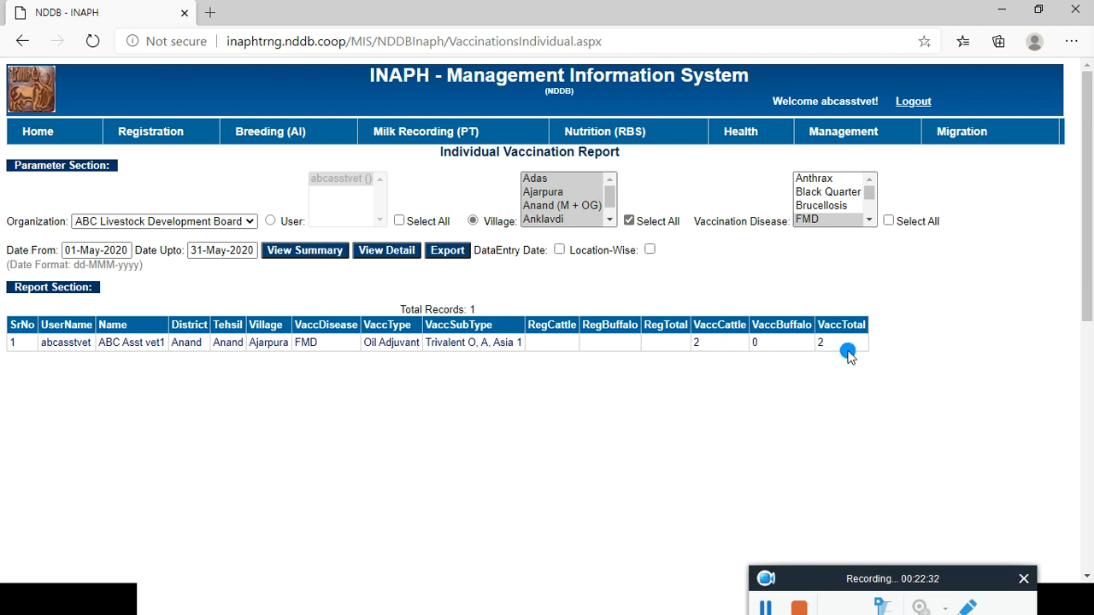
click(387, 250)
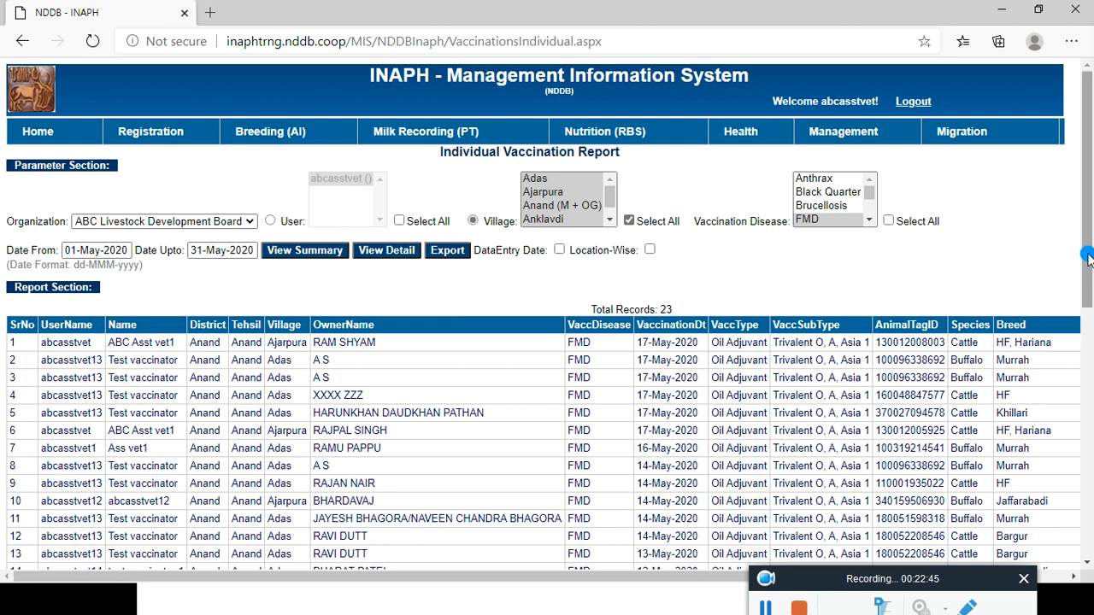
drag(1087, 257, 1081, 366)
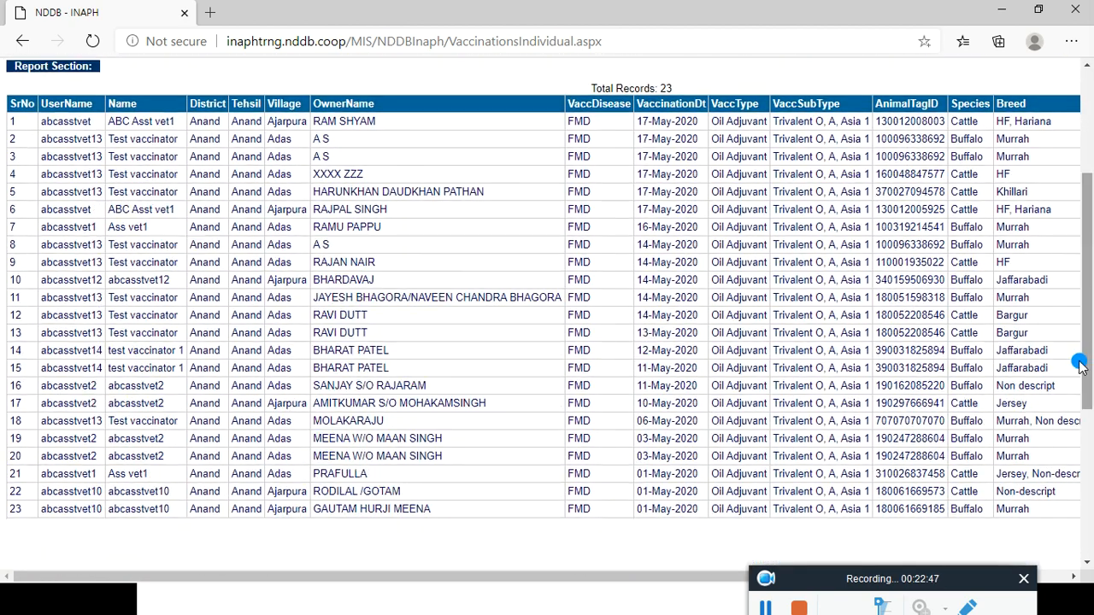
drag(544, 574, 703, 590)
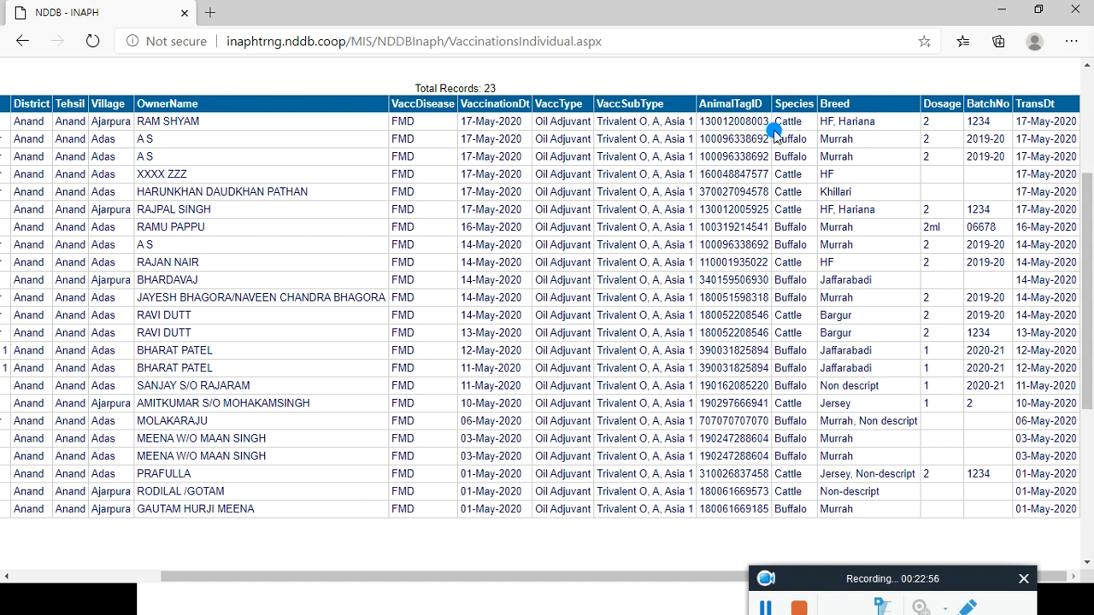
drag(1087, 292, 1083, 217)
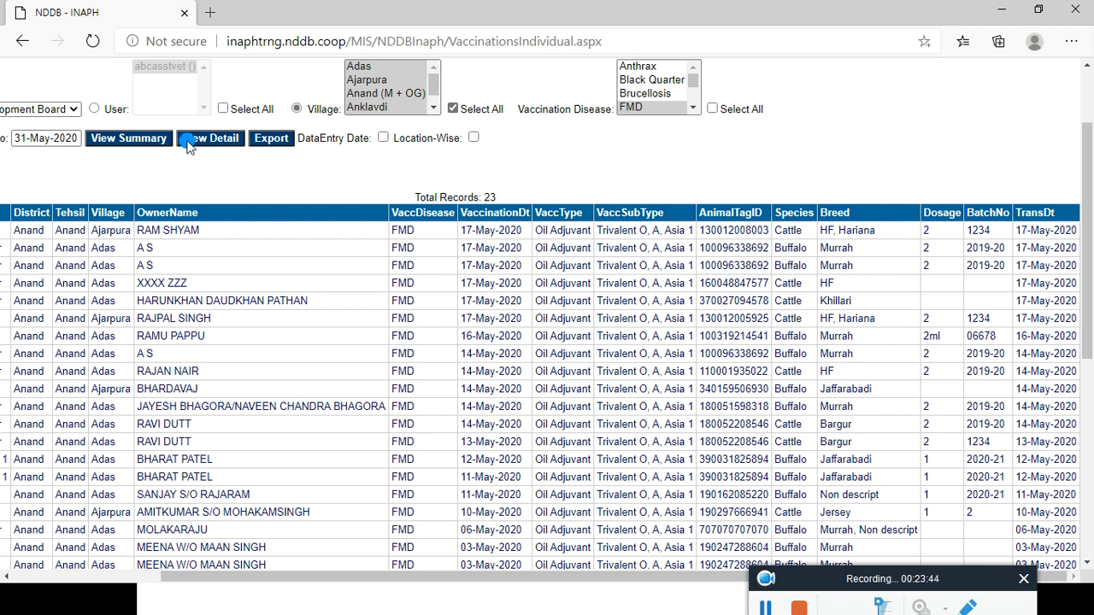
click(142, 141)
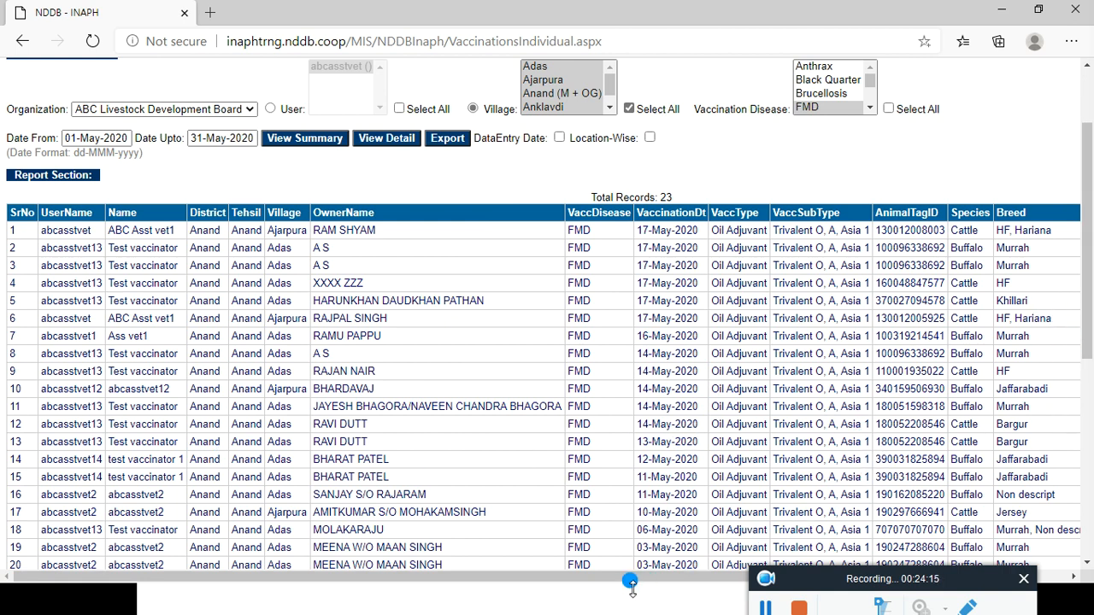
drag(592, 582, 879, 587)
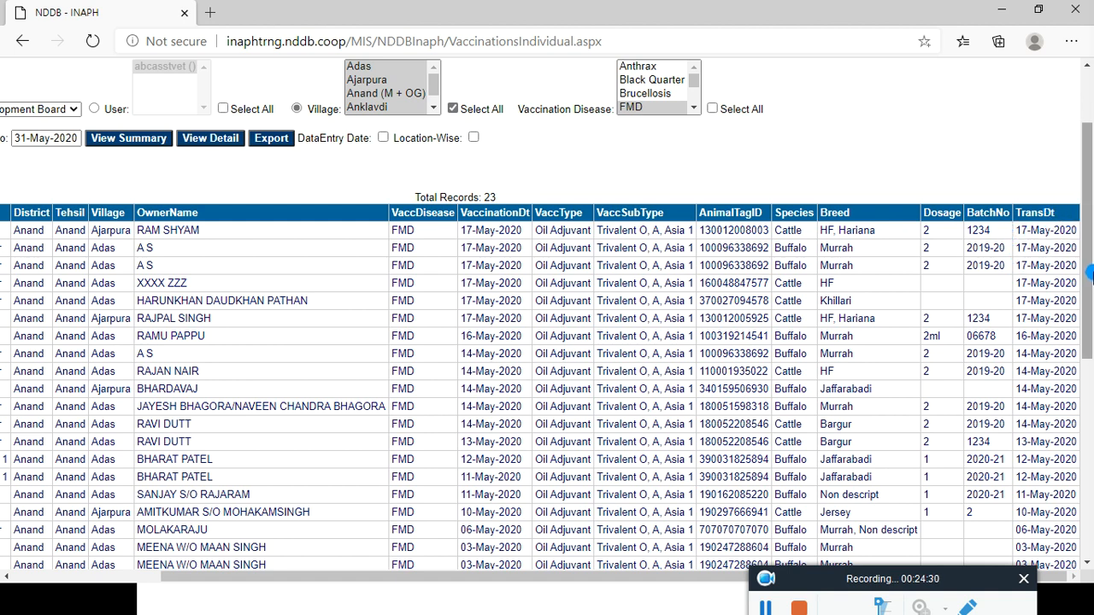
drag(1082, 274, 1090, 166)
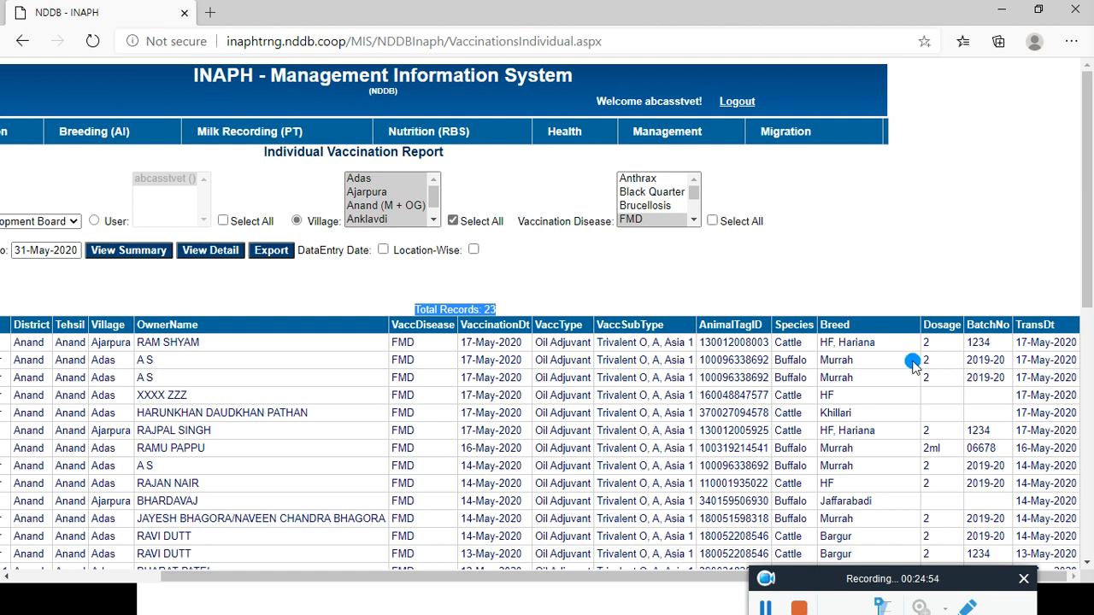
click(765, 608)
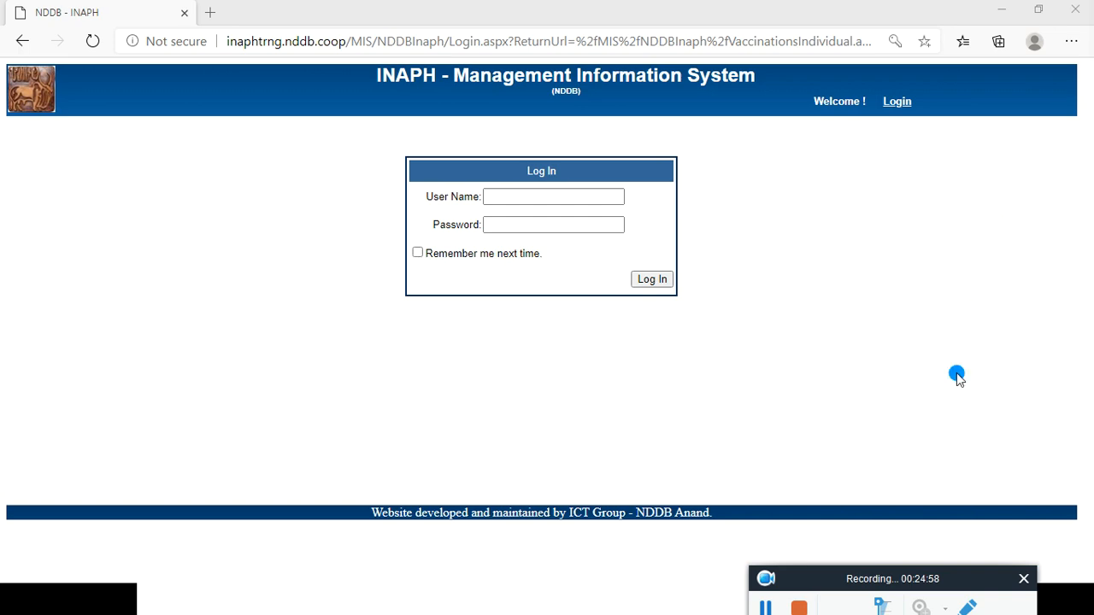